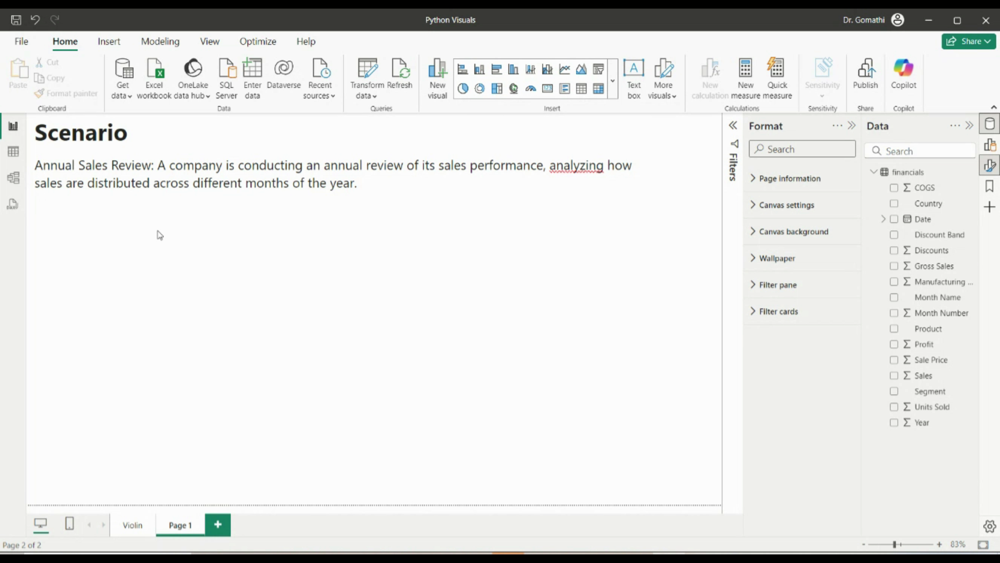
left_click(634, 77)
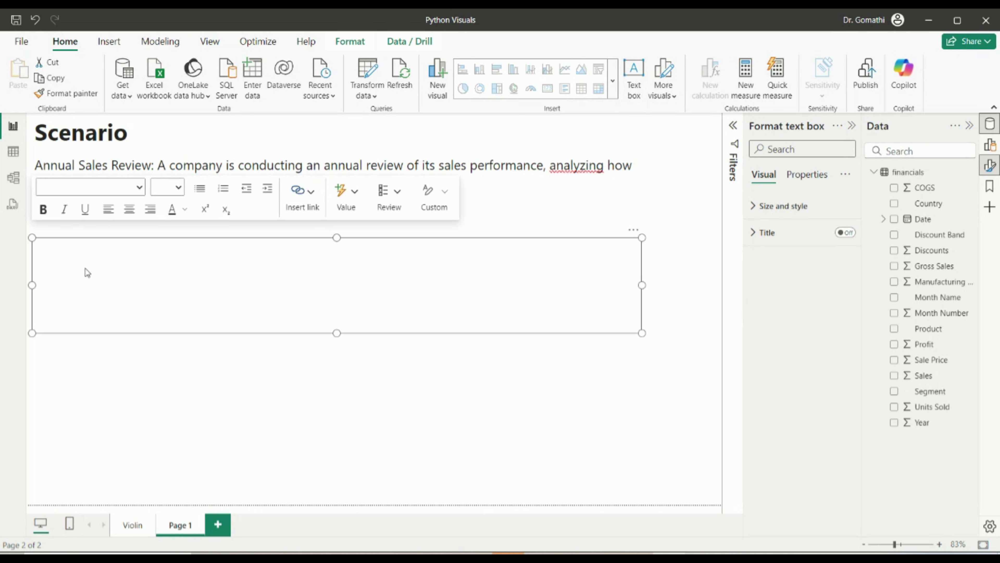
type("1. ")
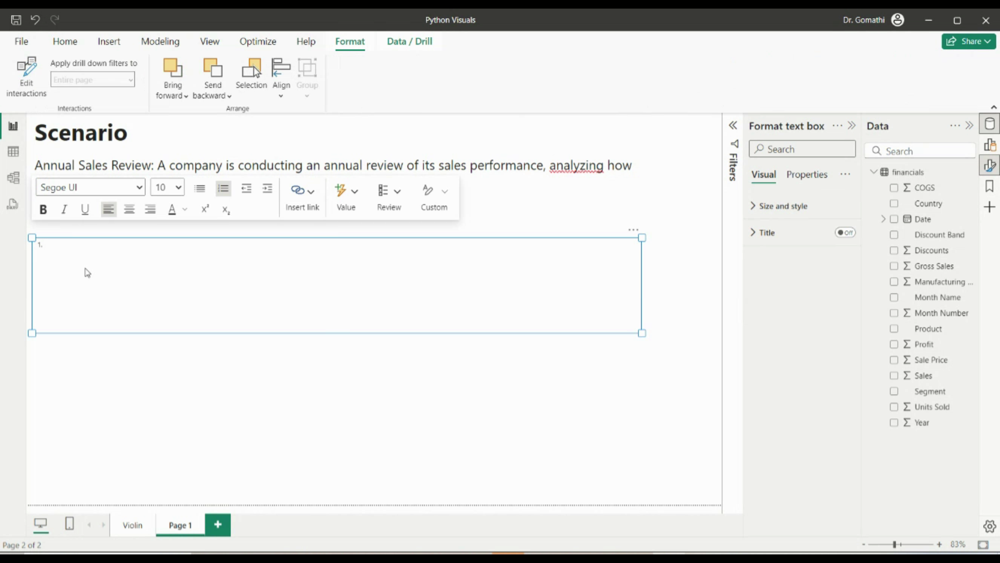
type("Python")
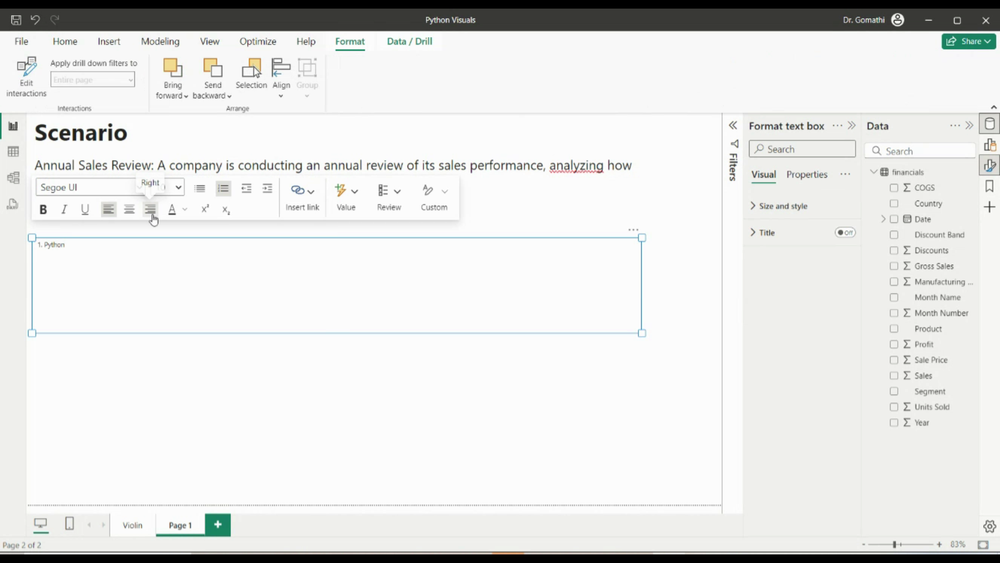
key("shift+Home")
left_click(174, 192)
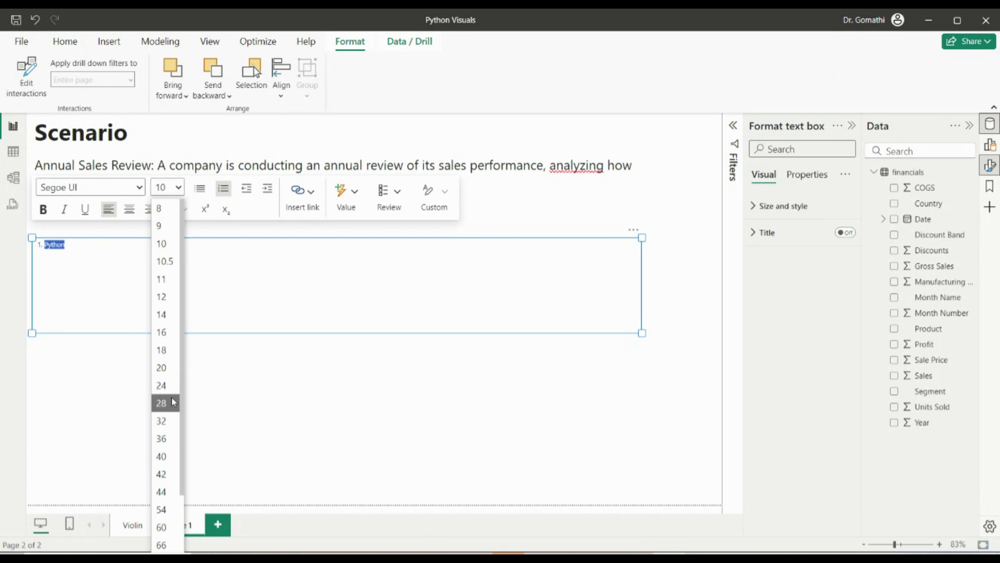
left_click(161, 385)
left_click(160, 274)
key("Return")
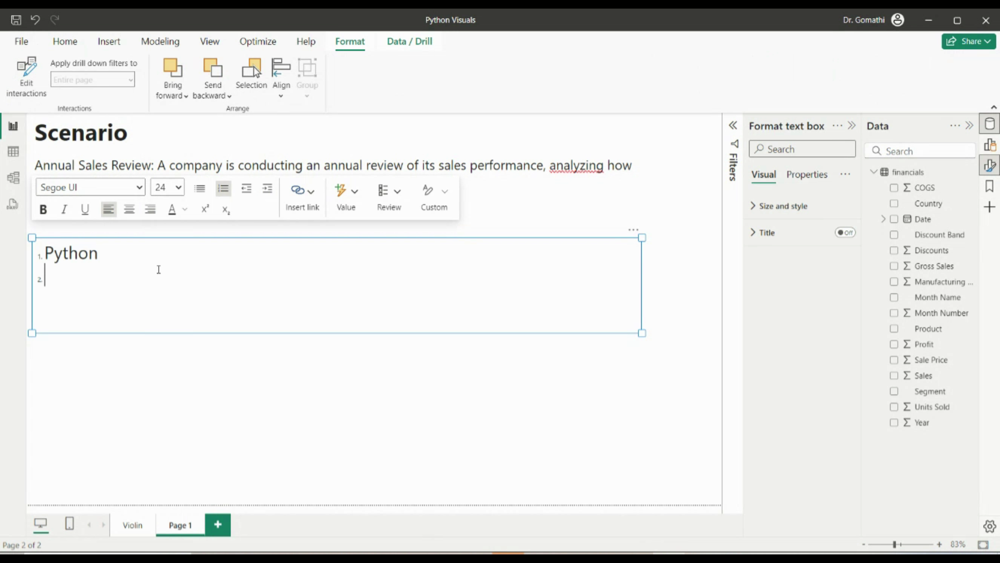
key("BackSpace")
key("ctrl+z")
type("Pu")
key("BackSpace")
type("yhton")
key("BackSpace")
key("BackSpace")
key("BackSpace")
key("BackSpace")
key("BackSpace")
type("Python configuration in POwer BI")
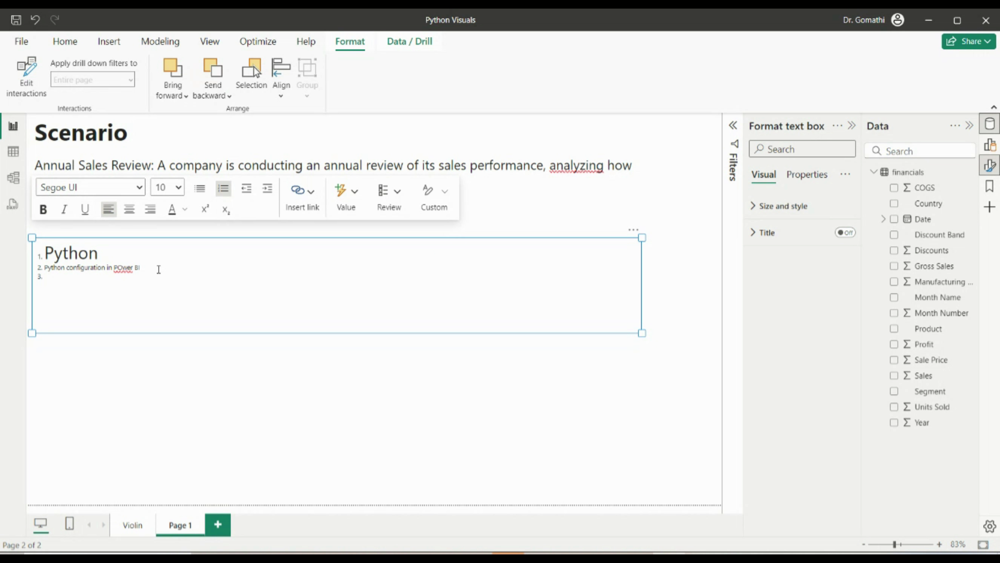
type("Data - > Sample Power BI")
key("ctrl+a")
key("BackSpace")
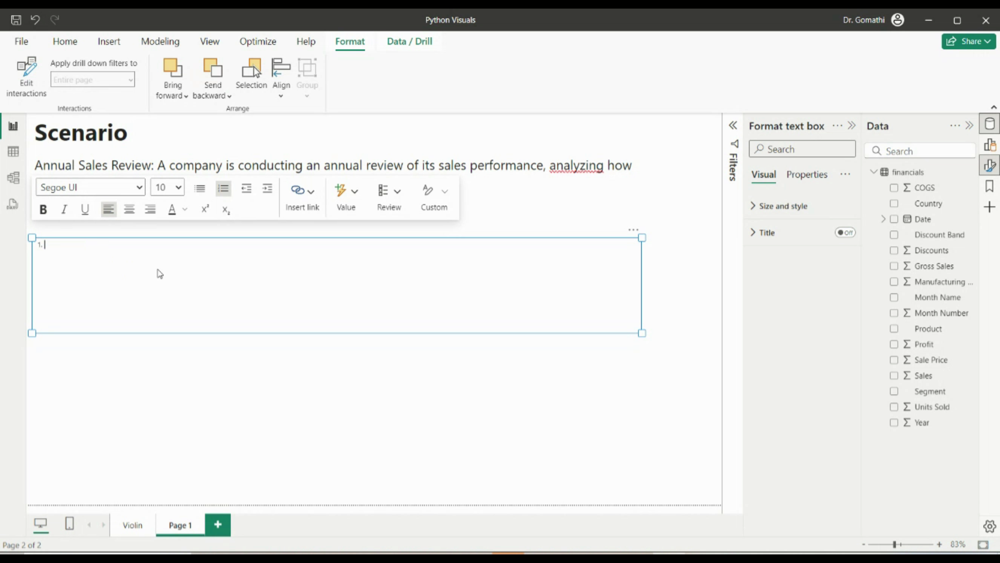
left_click(633, 233)
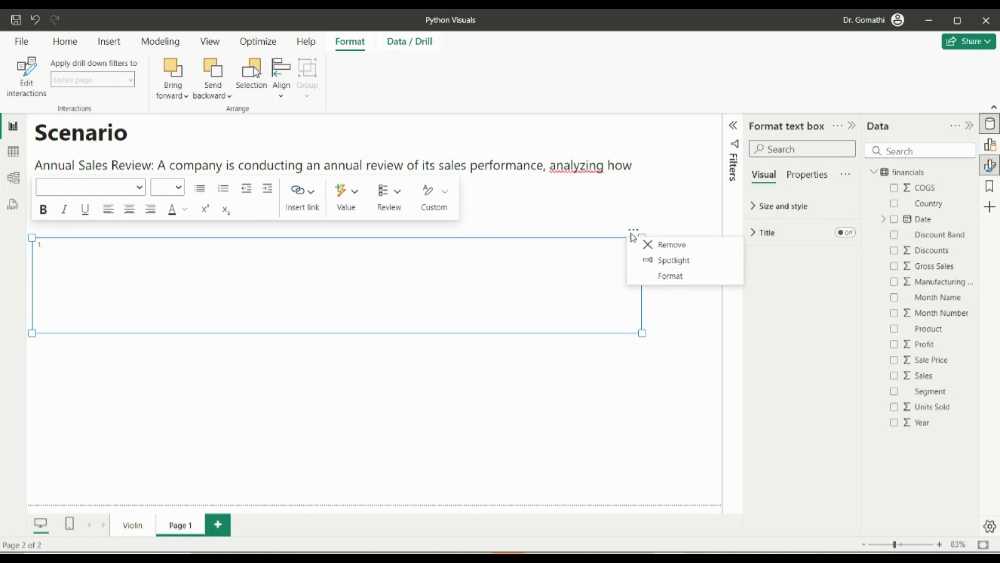
left_click(661, 244)
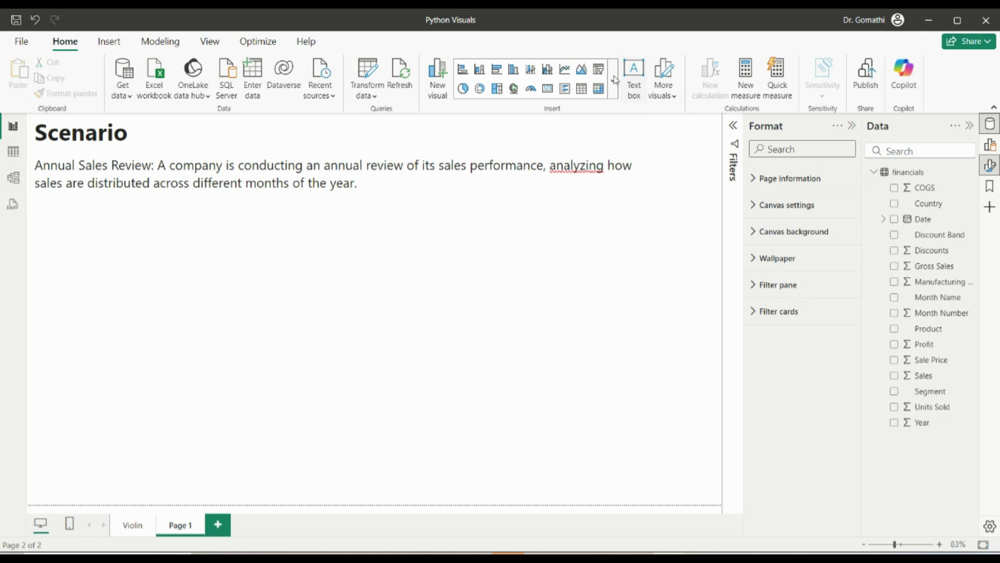
Step: Insert a Python visual on the page and add the Sales, Month Name and Month Number fields as its values
left_click(614, 82)
scroll(508, 374, "down", 5)
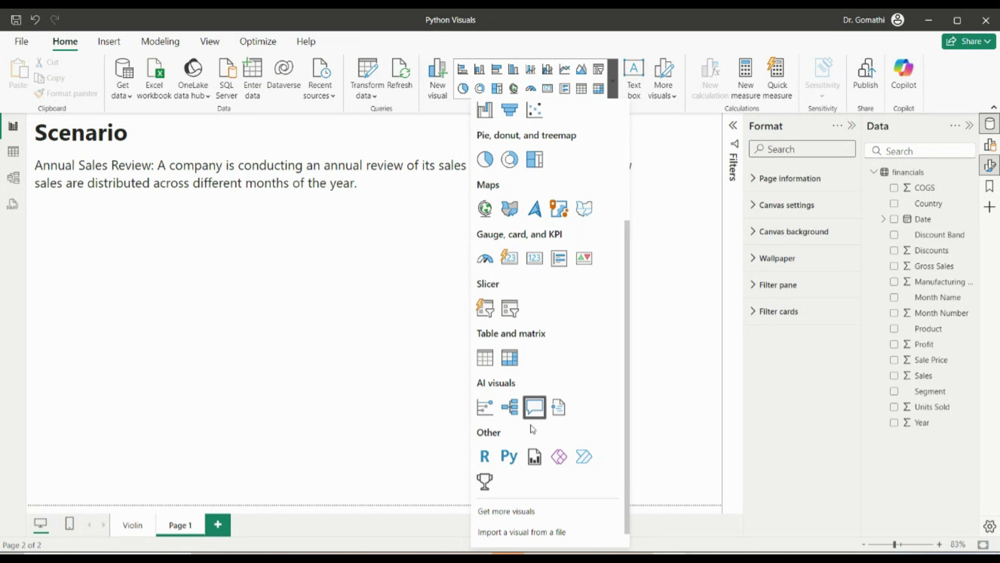
left_click(511, 456)
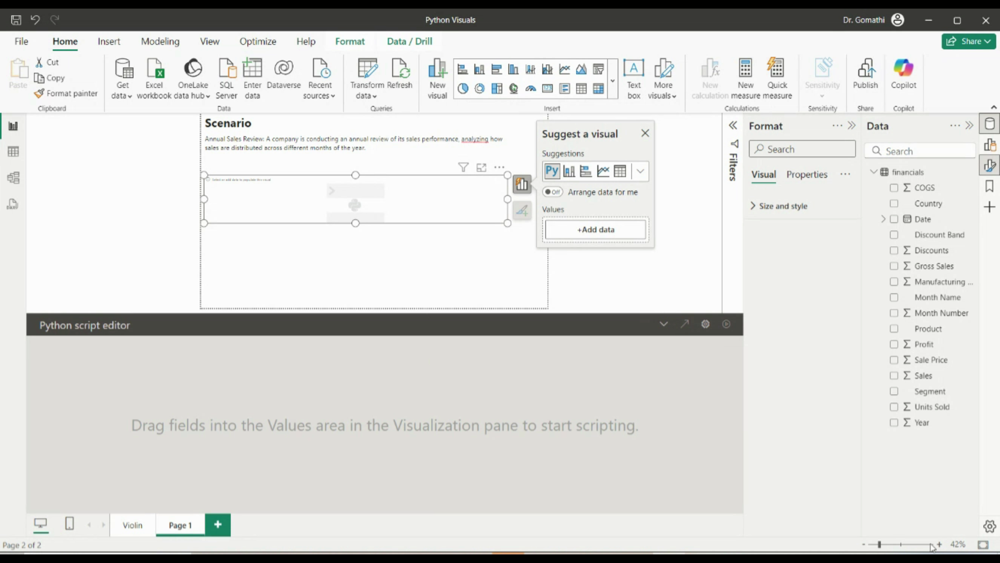
left_click(894, 375)
left_click(894, 297)
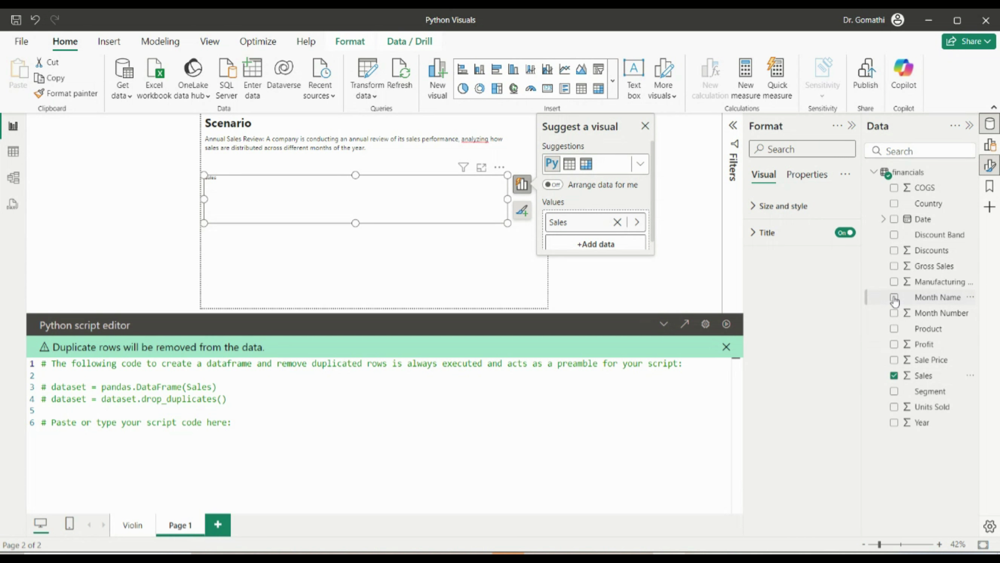
left_click(894, 313)
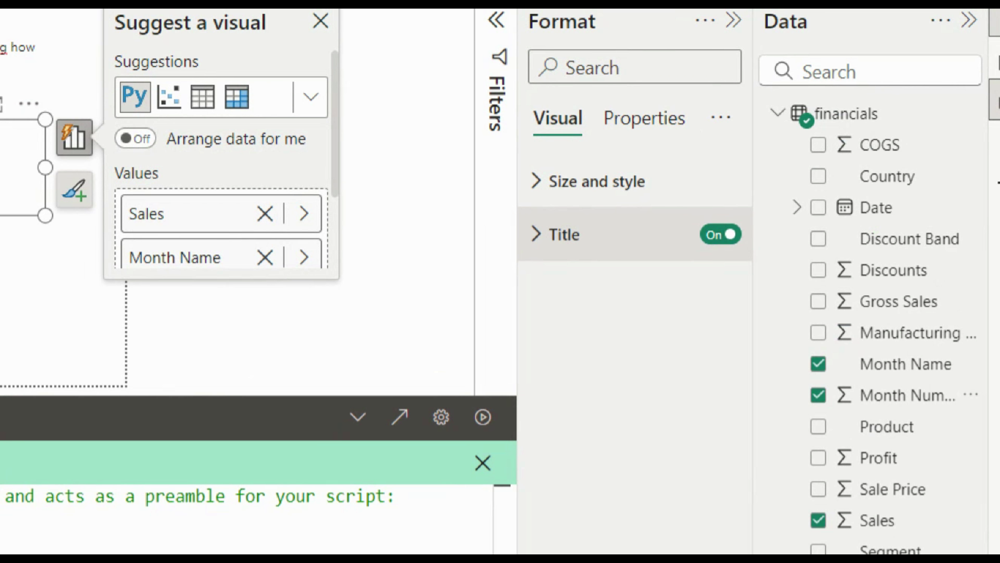
mouse_move(920, 188)
left_mouse_down()
mouse_move(847, 397)
mouse_move(918, 146)
left_mouse_up()
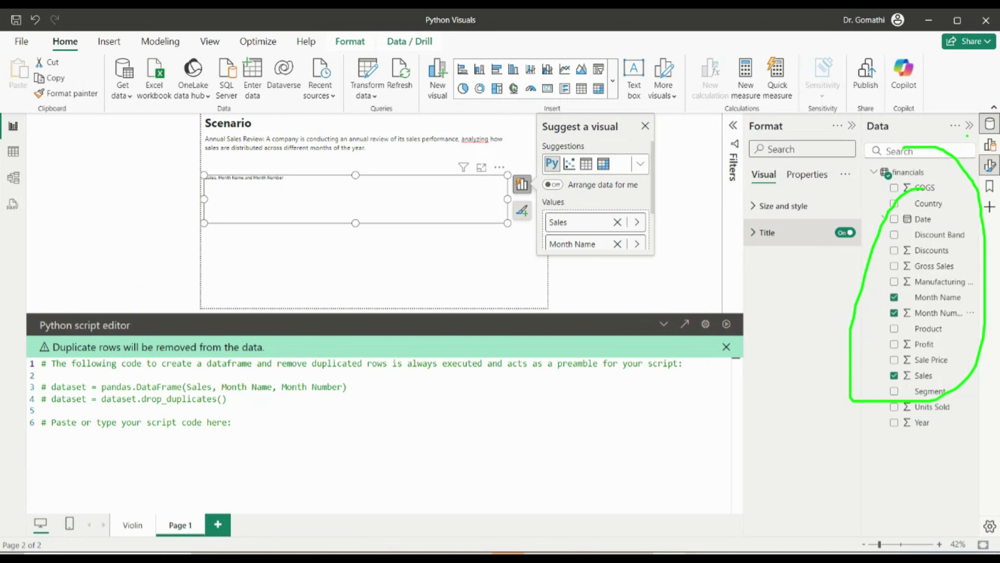
left_click_drag(850, 146, 998, 137)
mouse_move(366, 347)
left_mouse_down()
mouse_move(238, 364)
mouse_move(247, 401)
mouse_move(366, 376)
mouse_move(293, 352)
left_mouse_up()
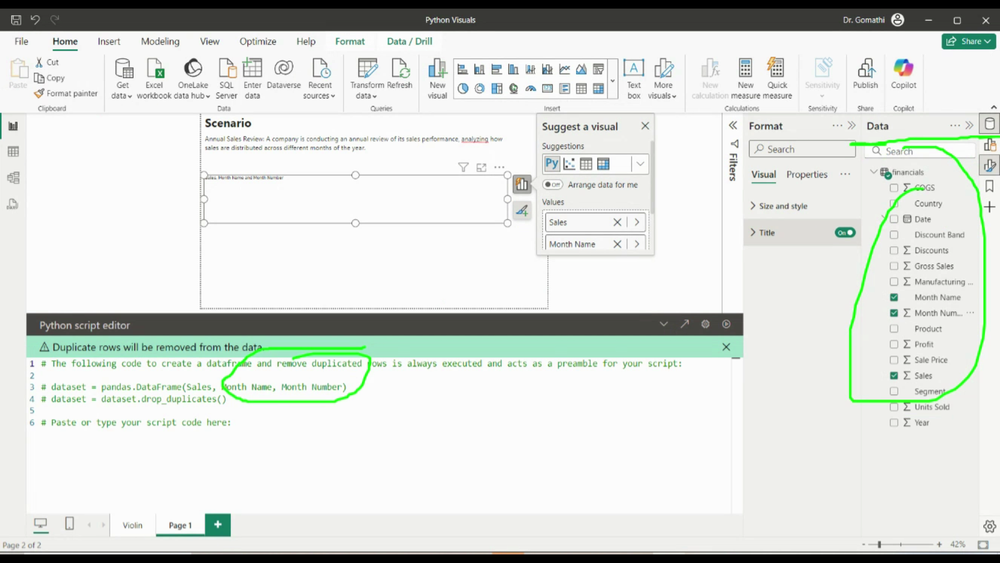
mouse_move(180, 397)
left_mouse_down()
mouse_move(352, 395)
mouse_move(360, 379)
mouse_move(240, 373)
mouse_move(199, 393)
left_mouse_up()
key("Escape")
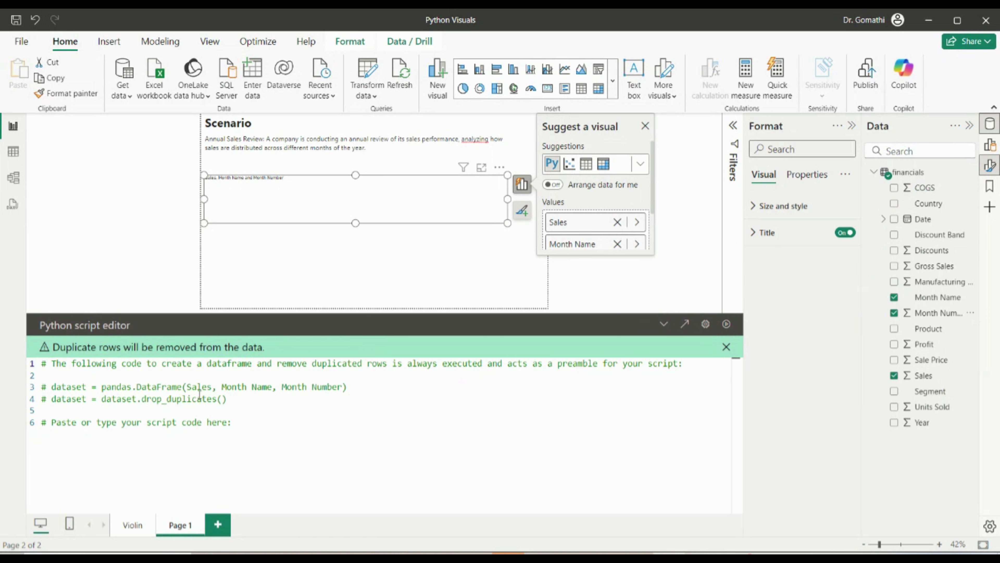
Step: Start a new line below the preamble comments in the Python script
left_click(228, 435)
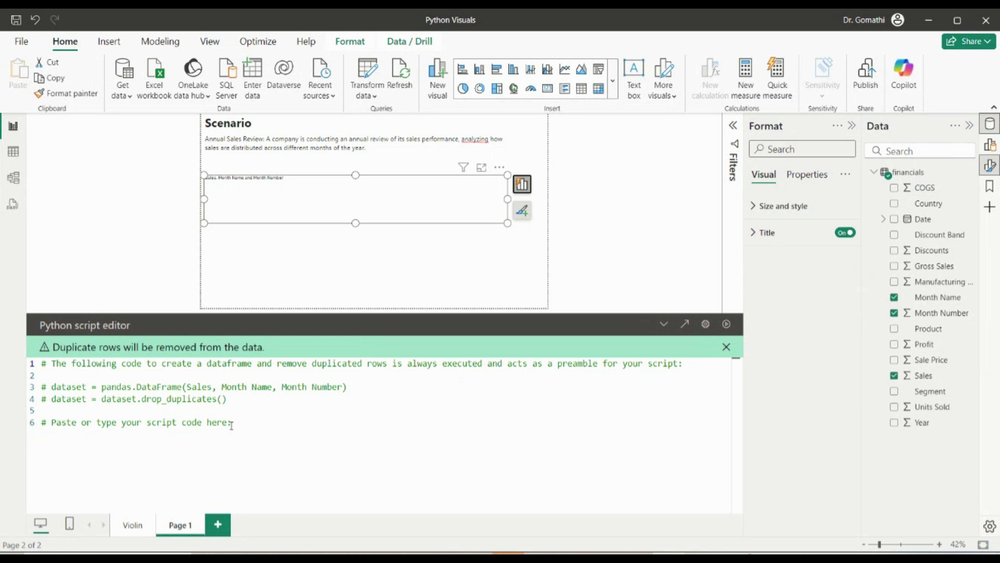
left_click_drag(231, 423, 34, 367)
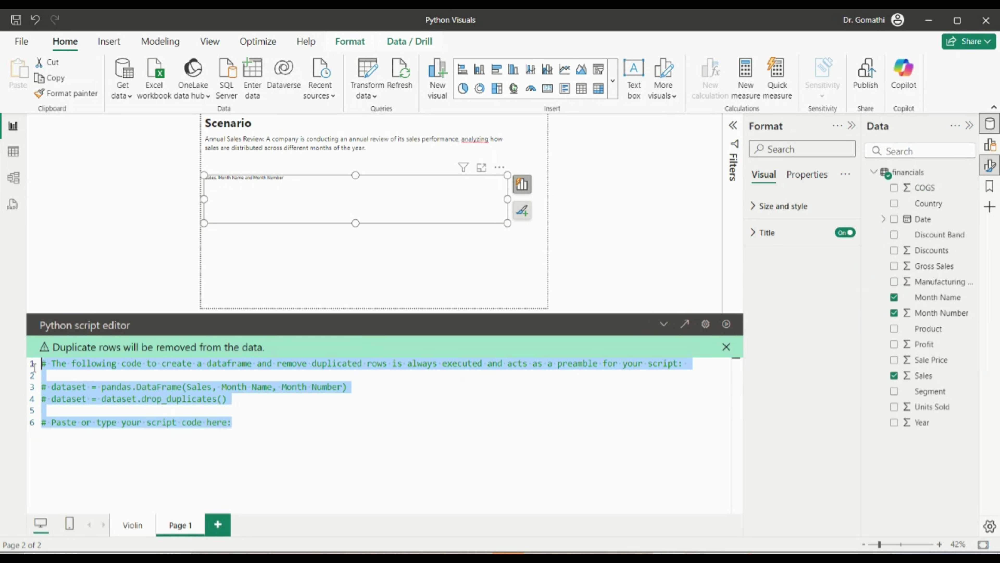
left_click(292, 453)
key("Return")
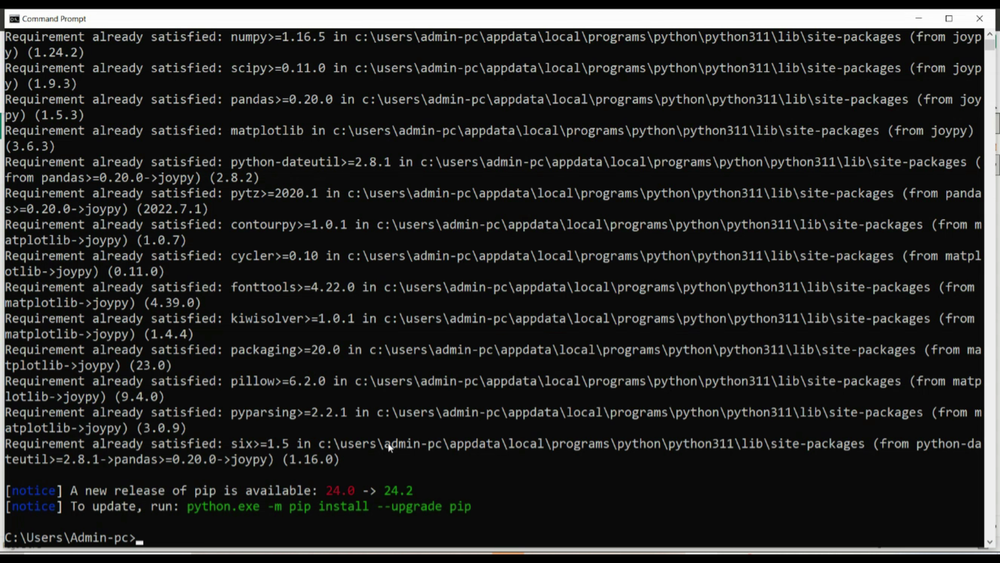
Step: Switch to the Command Prompt and review the "pip install joypy" command and its output
scroll(364, 355, "up", 1)
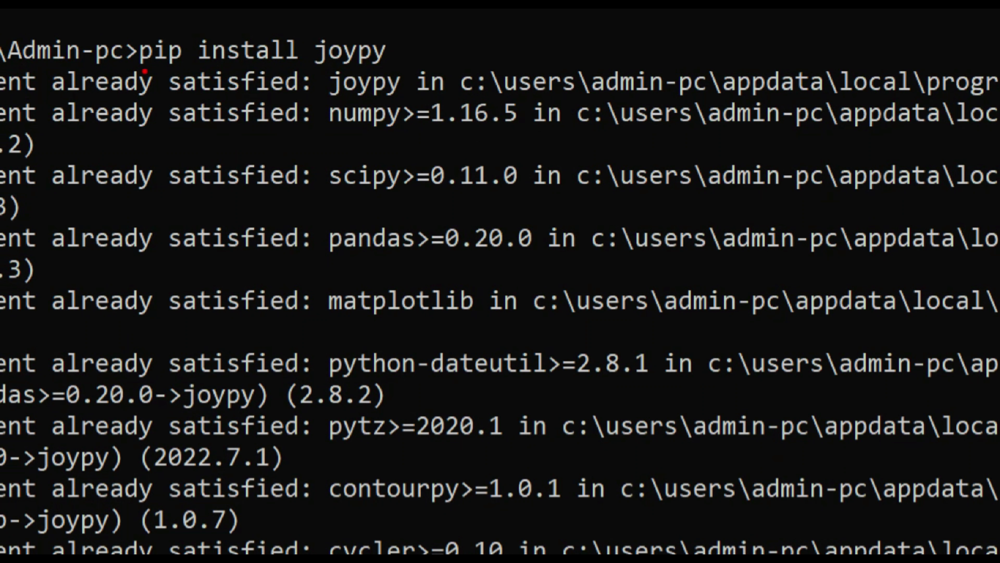
mouse_move(137, 61)
left_mouse_down()
mouse_move(313, 10)
mouse_move(94, 10)
mouse_move(83, 66)
mouse_move(185, 83)
left_mouse_up()
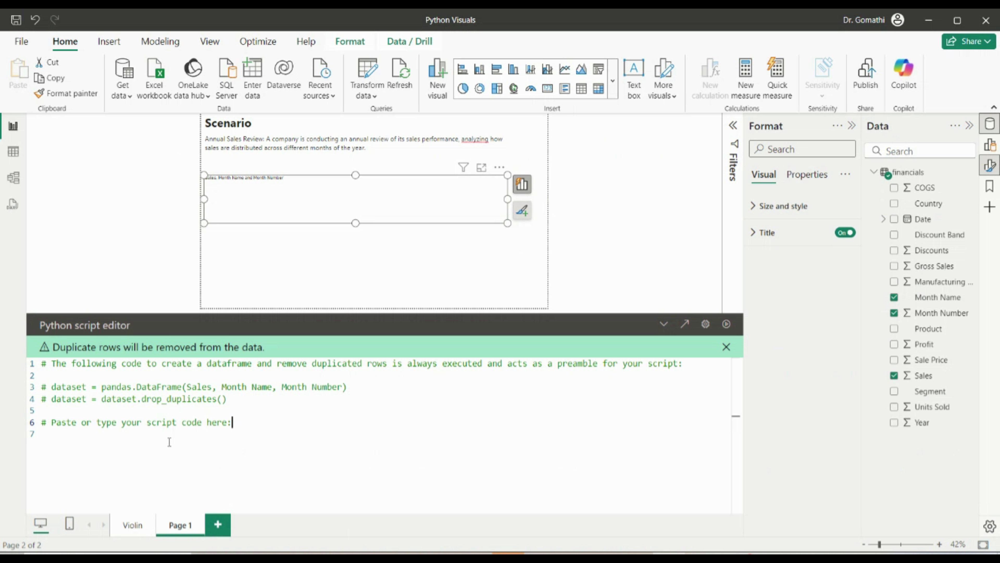
Step: Write "import matplotlib.pylot as plot" on the line below the comments in the Python script
left_click(173, 440)
type("import matplotlinb")
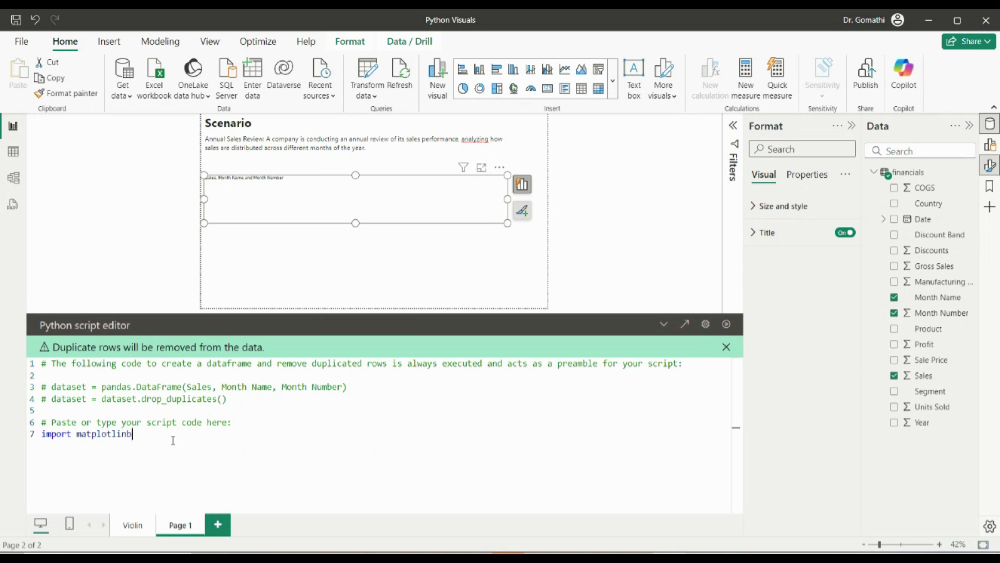
key("BackSpace")
key("BackSpace")
type("b.pylot as aplot")
key("Left")
key("Left")
key("Left")
key("Left")
key("BackSpace")
key("Left")
key("Left")
key("Left")
left_click(214, 435)
Step: Add a second import line to the script that imports joyplot from joypy
key("Return")
type("import ")
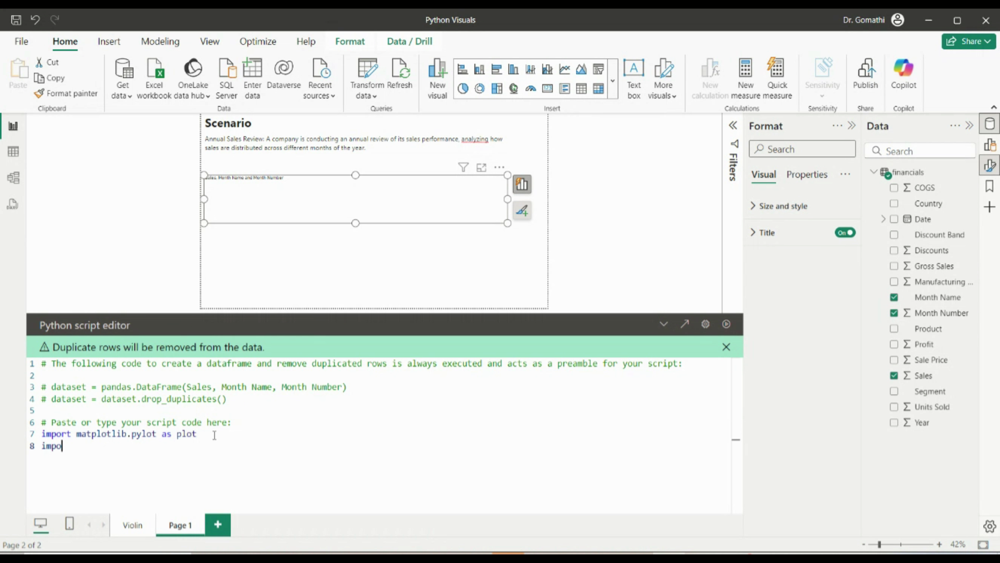
type("joypy i")
key("Left")
key("Left")
key("Left")
key("Left")
key("Left")
key("Left")
key("Left")
key("Left")
key("Left")
key("Right")
key("BackSpace")
key("BackSpace")
key("BackSpace")
key("BackSpace")
key("BackSpace")
key("BackSpace")
type("from")
key("Right")
key("Right")
key("Right")
key("Right")
key("Right")
key("Right")
key("Right")
key("Right")
type("mport")
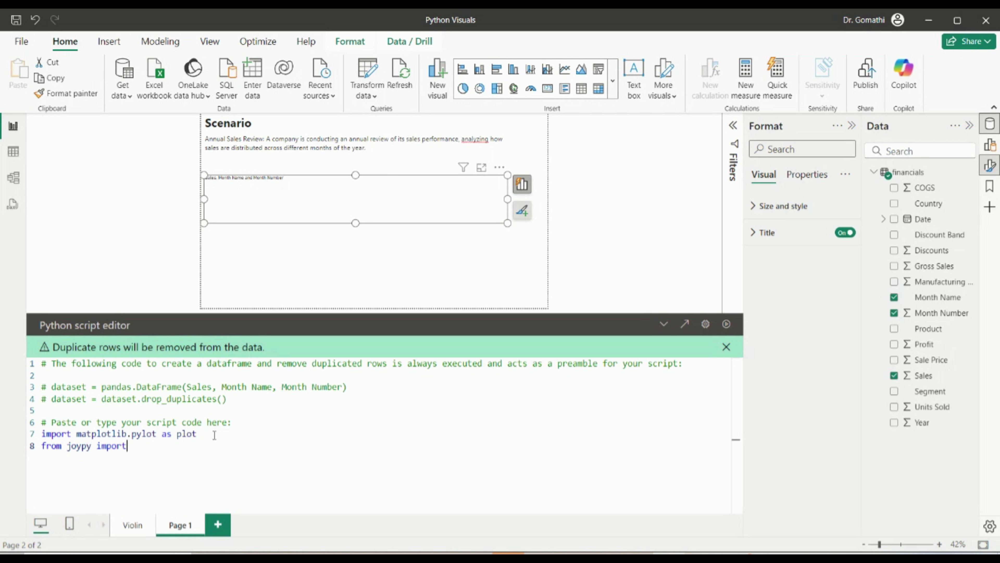
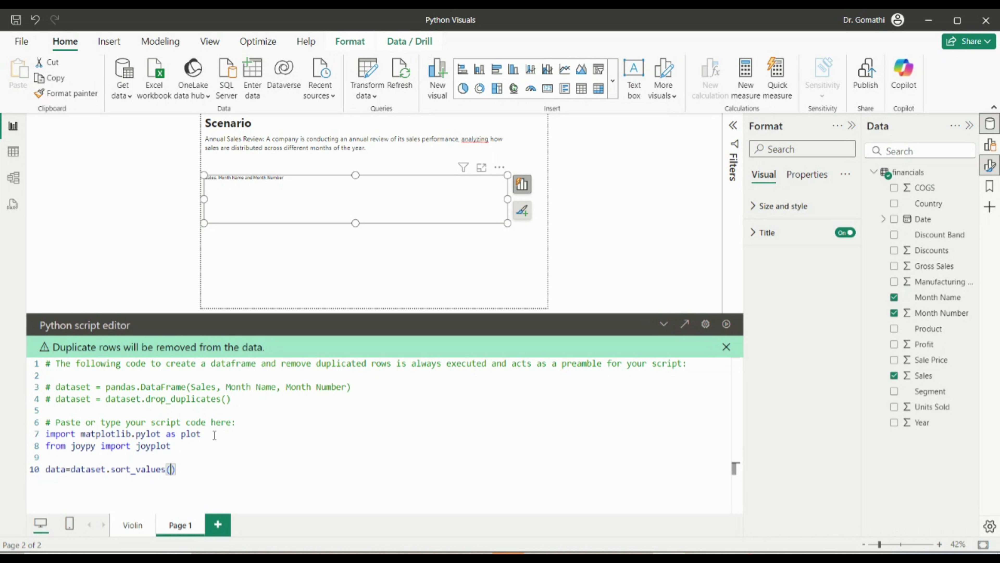
Step: Complete the sort_values call with by='Month Number' and add several blank lines below it
type("by='Month")
key("BackSpace")
key("BackSpace")
key("BackSpace")
type("nth Number")
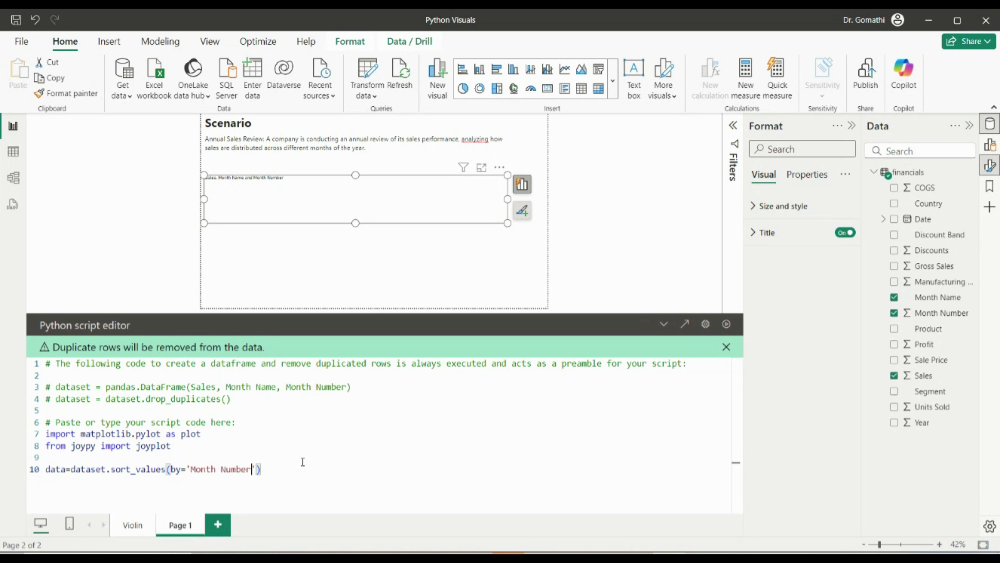
left_click(386, 465)
key("Return")
key("Return")
key("Return")
key("Return")
key("Return")
key("Return")
key("Return")
key("Return")
key("Return")
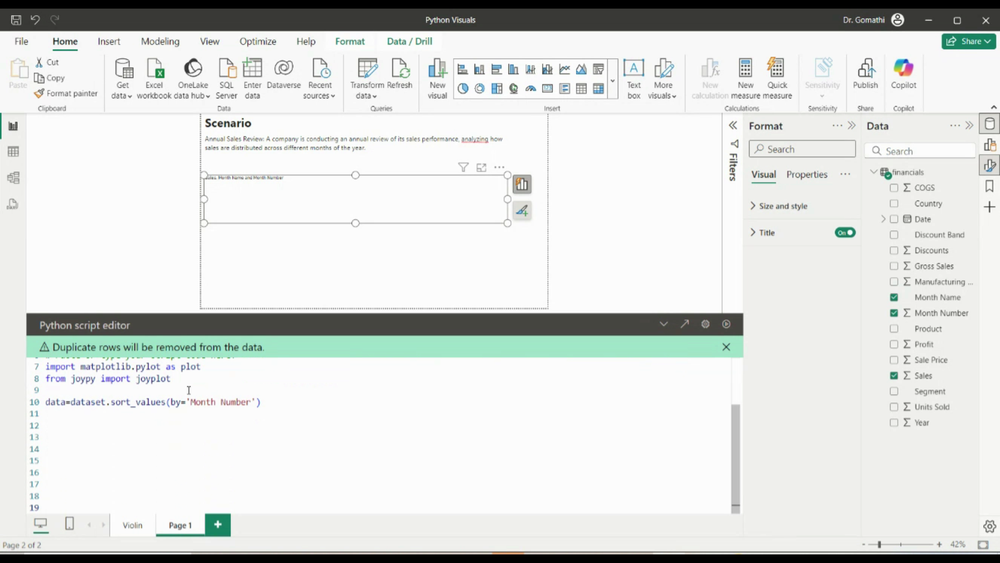
Step: Add the line plt.figure(figsize=(10,8)) below the sorting statement, separated by a blank line
left_click(83, 414)
key("Return")
type("plt.")
type("figure")
type("(figsi")
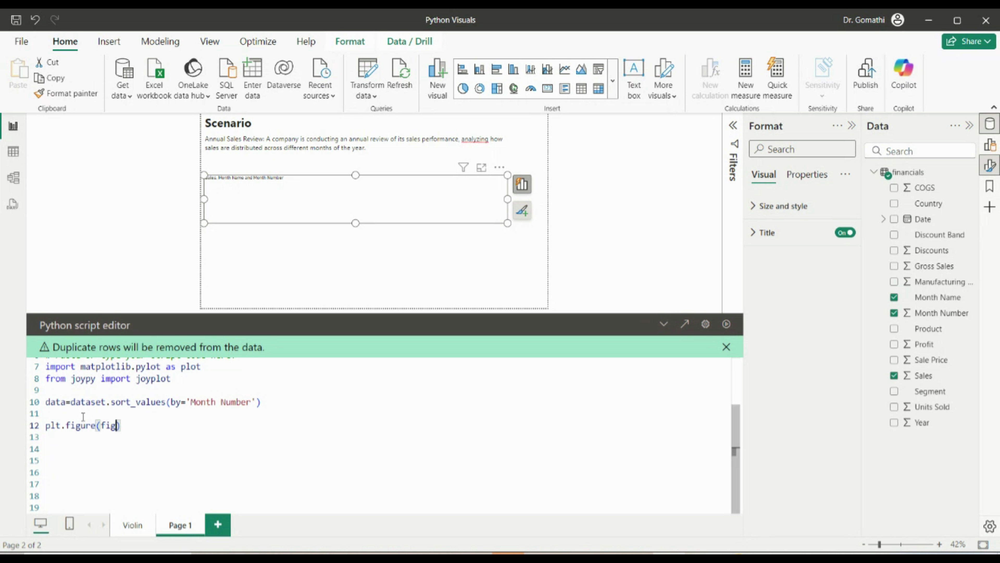
type("ze")
type("=(1")
type("0,8")
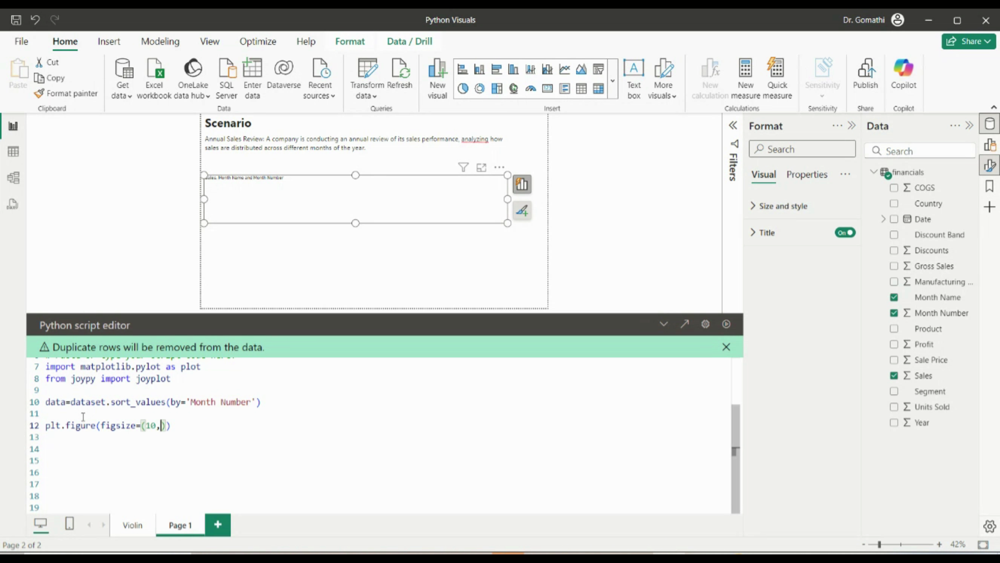
key("Right")
key("Right")
Step: Start a joyplot call below the figure line with the arguments data=data and by='Month Name'
key("Return")
key("Return")
type("joyplo")
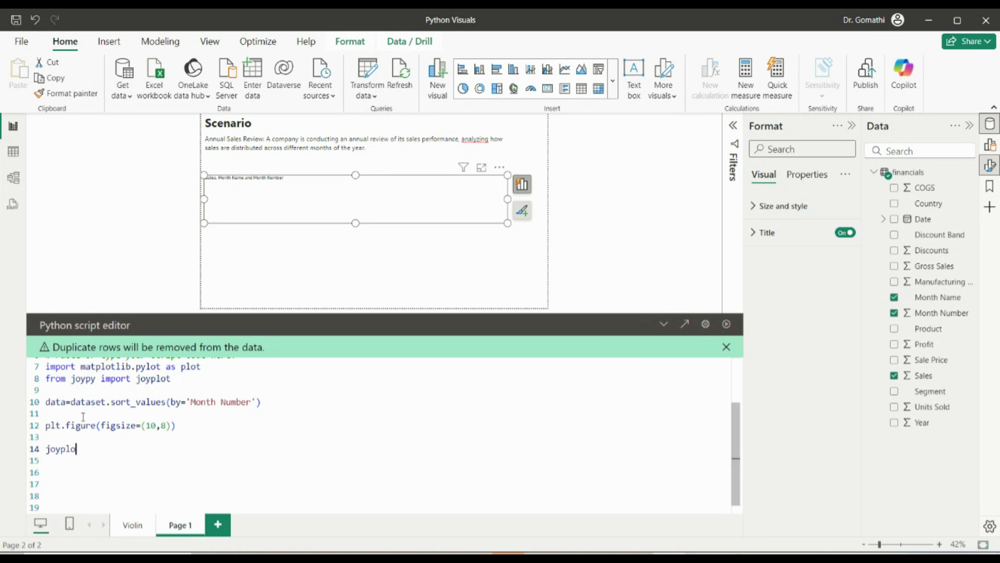
type("t(data=data,")
key("Return")
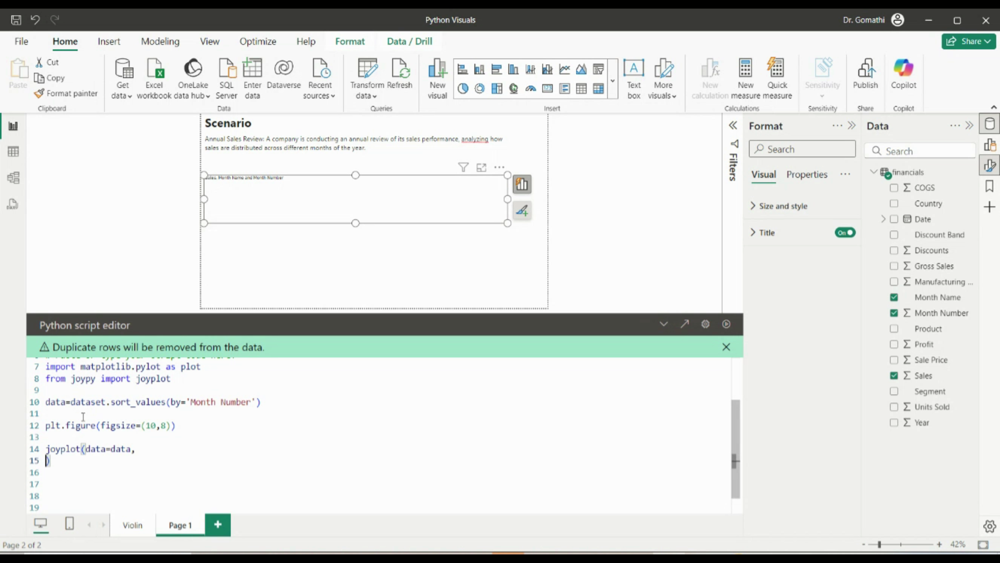
type("bu")
key("BackSpace")
type("y='Month Name")
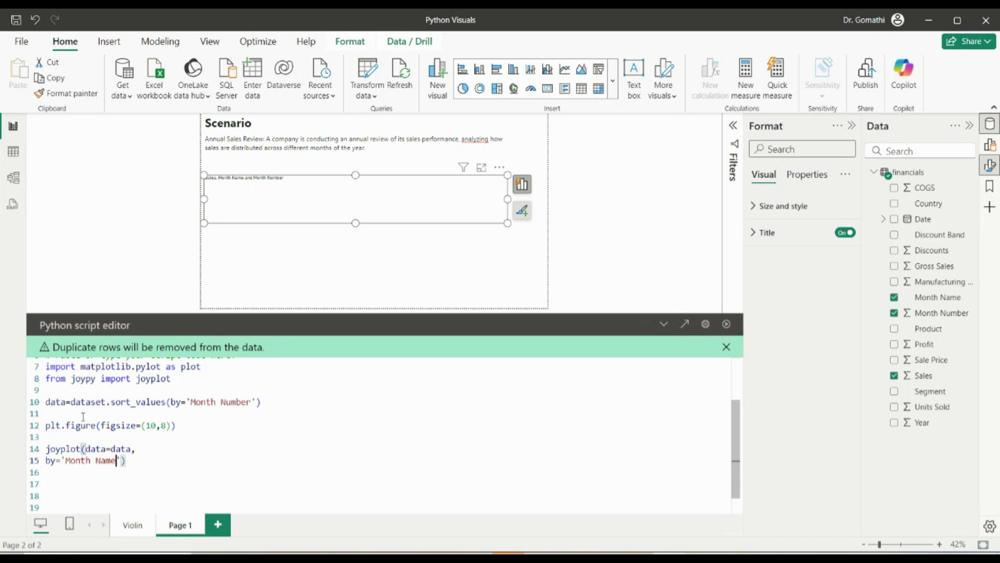
type("'")
type(",")
Step: Give the joyplot call a column argument of Sales and Kind='kde', each on its own line
key("Return")
type("column=")
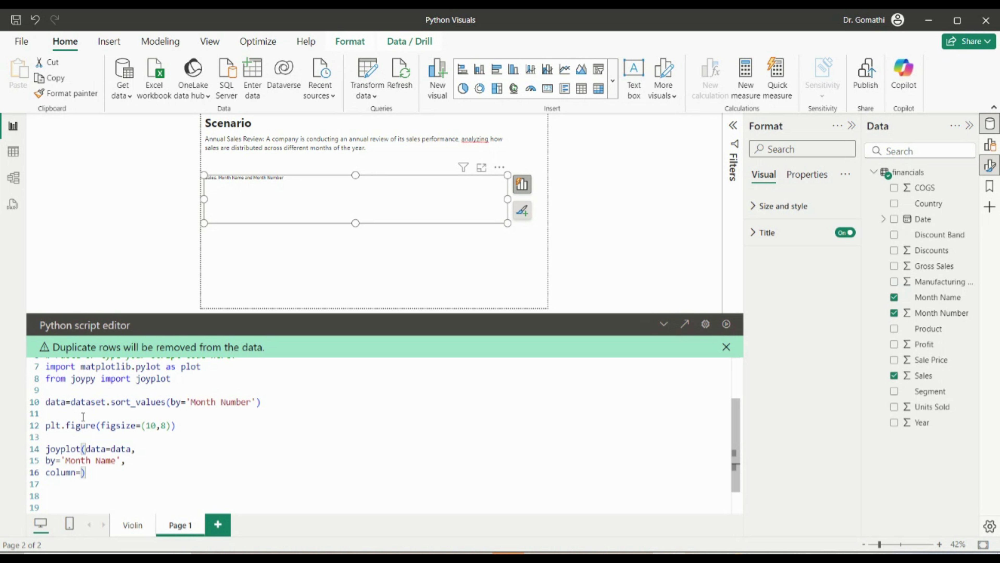
type("'Sales.")
key("BackSpace")
key("Return")
key("BackSpace")
type(",")
key("Return")
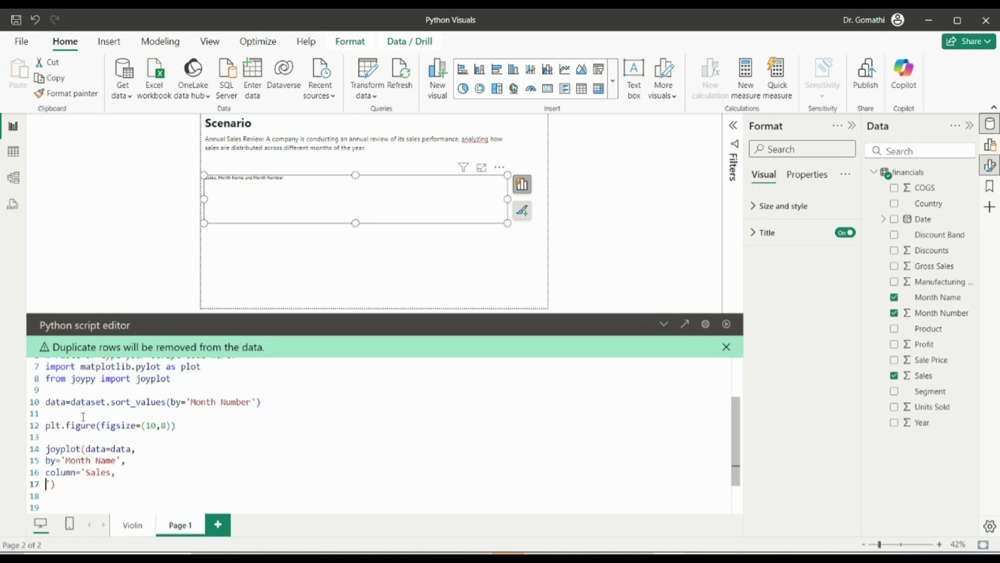
type("Kind='kde")
key("Right")
type(",")
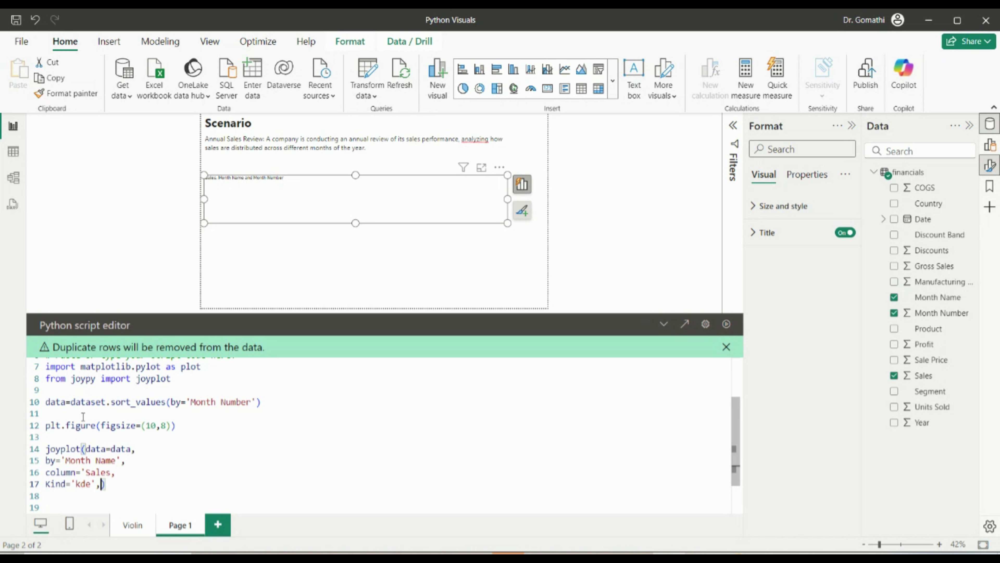
Step: Add the arguments fill=True and Overlap=0.5 to the joyplot call, each on its own line
key("Return")
type("fill=True")
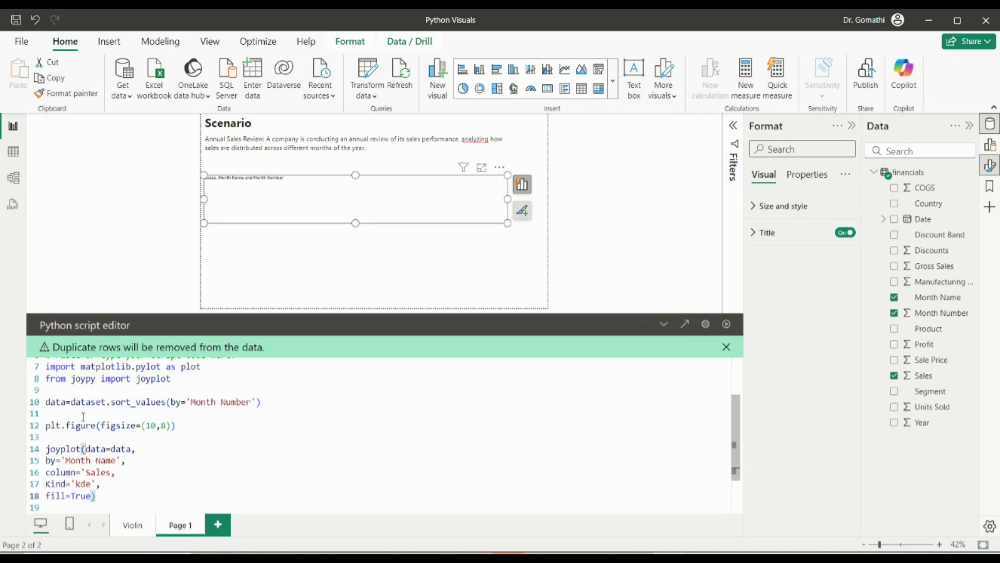
type(",")
key("Return")
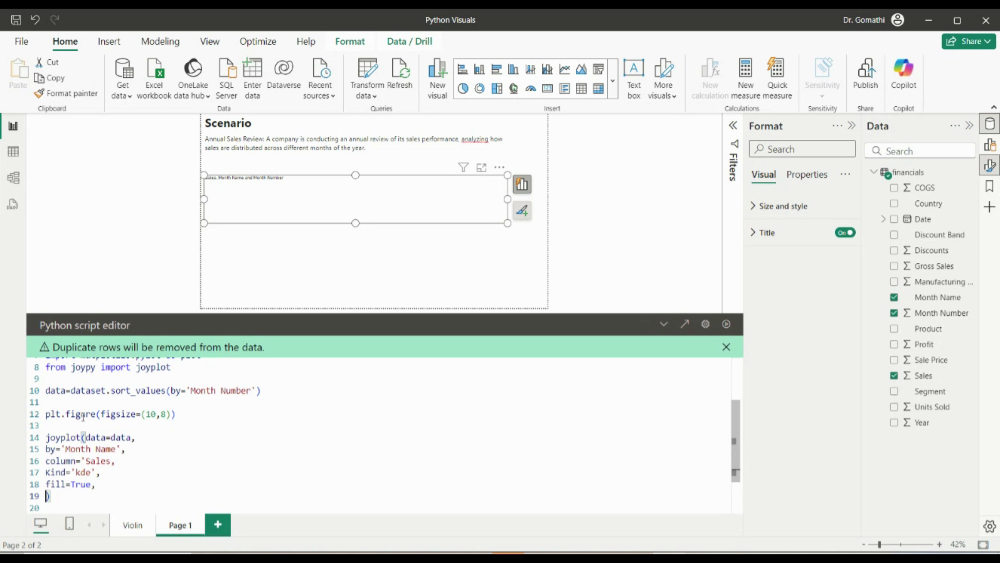
type("Overlap=0.5,")
key("Return")
Step: Add the arguments linewidht=1 and fade=True as the last lines of the joyplot call
type("line")
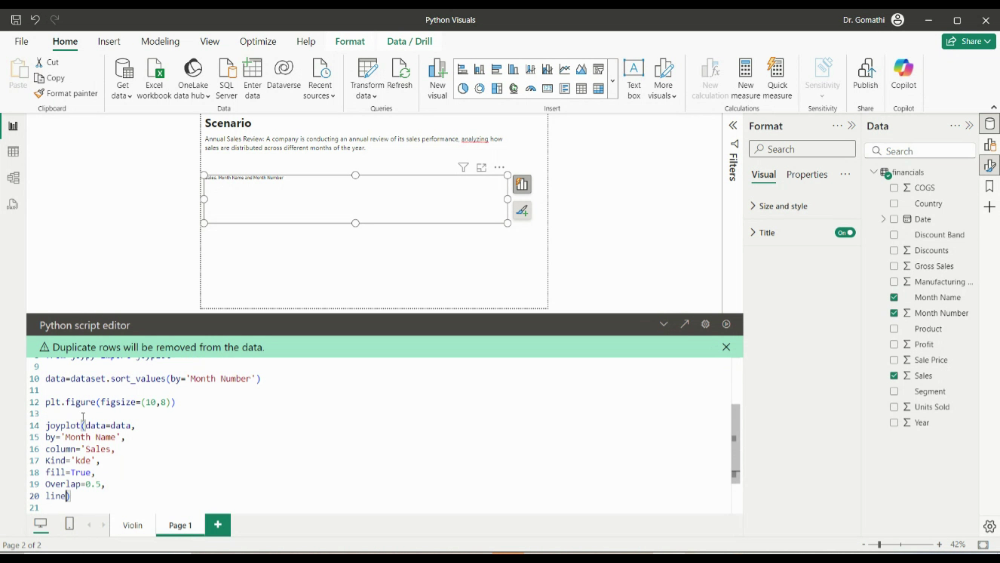
type("widht=1,")
key("Return")
type("fas")
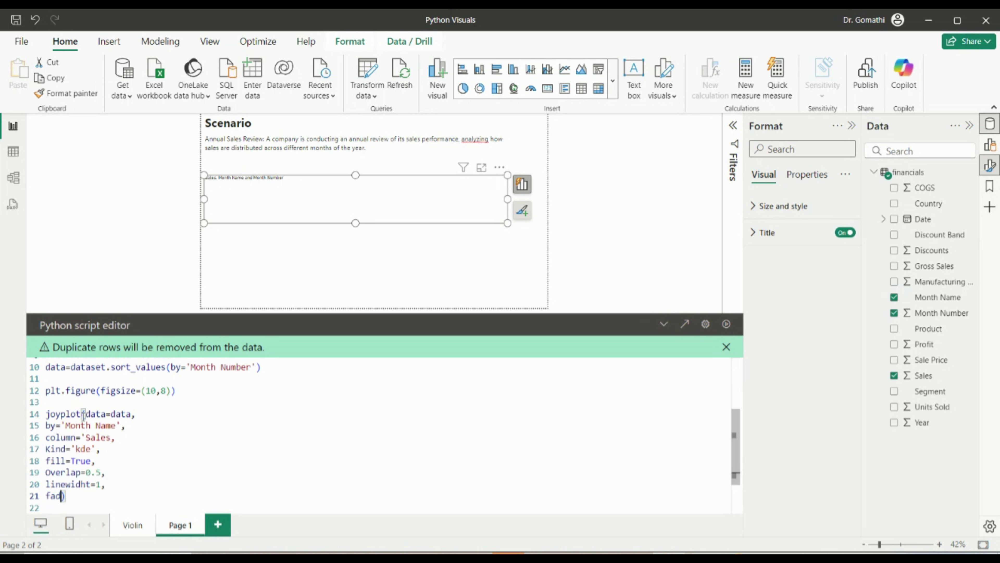
type("e=True")
Step: Join all the joyplot arguments into a single line by removing the line breaks between them
left_click(148, 415)
key("Delete")
left_click(221, 414)
key("Delete")
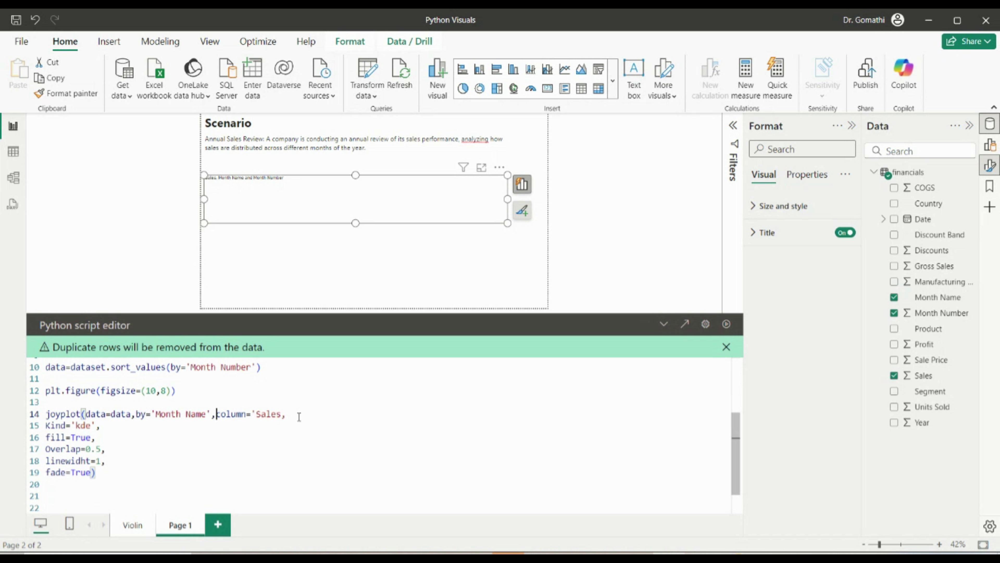
left_click(299, 417)
key("Delete")
left_click(348, 414)
key("Delete")
left_click(408, 418)
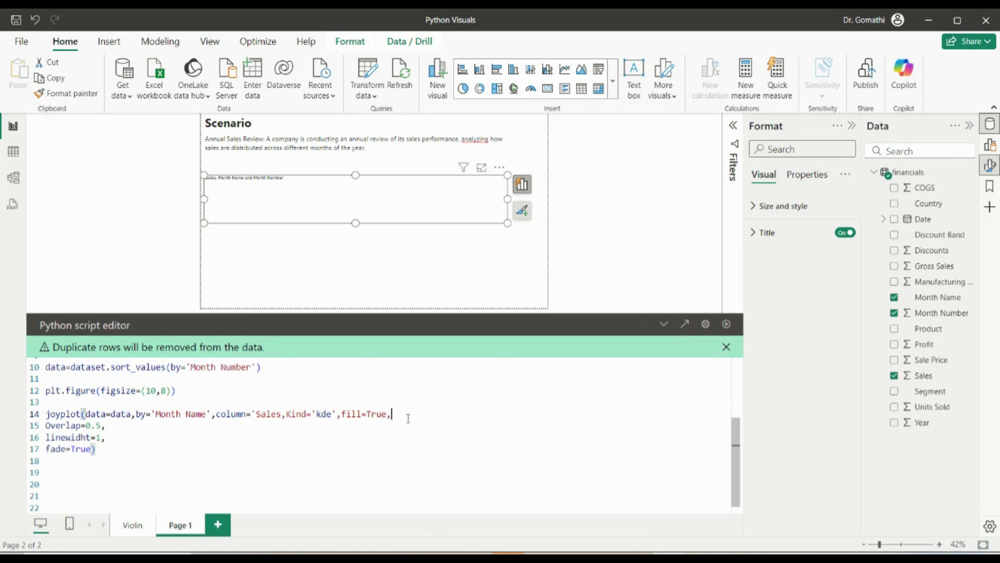
key("Delete")
left_click(465, 416)
key("Delete")
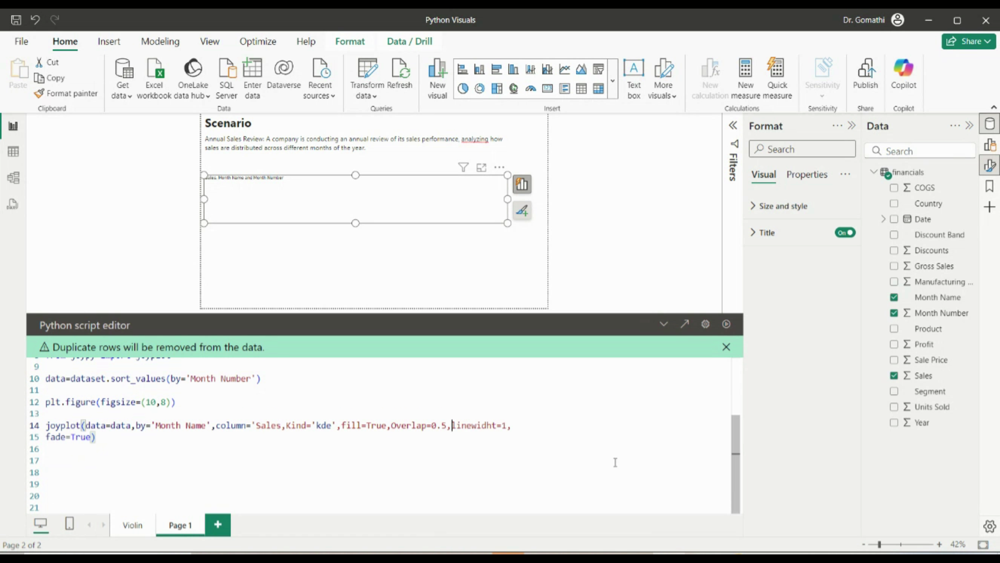
left_click(532, 429)
key("Delete")
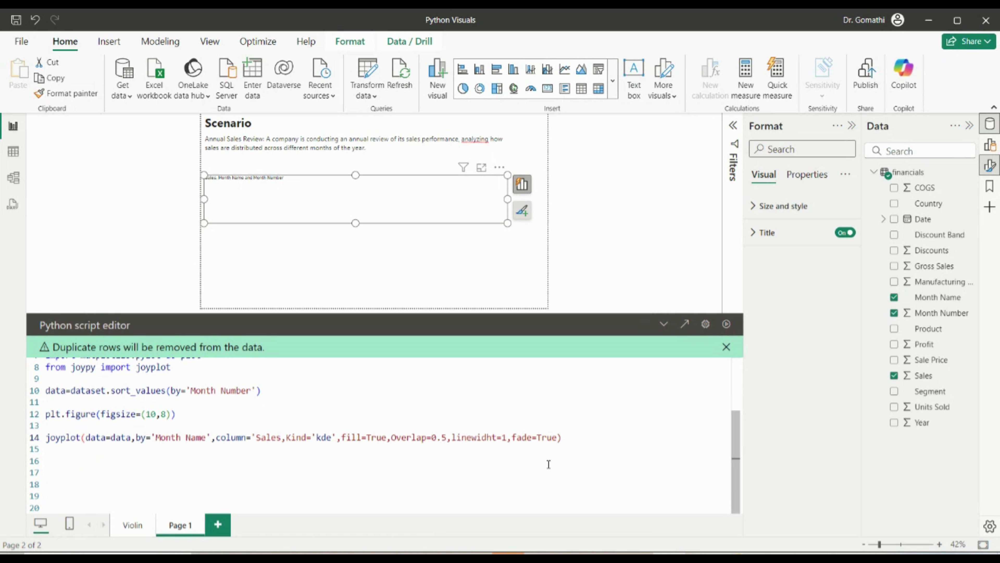
Step: Add the missing closing quote after Sales in the joyplot column argument
left_click(137, 460)
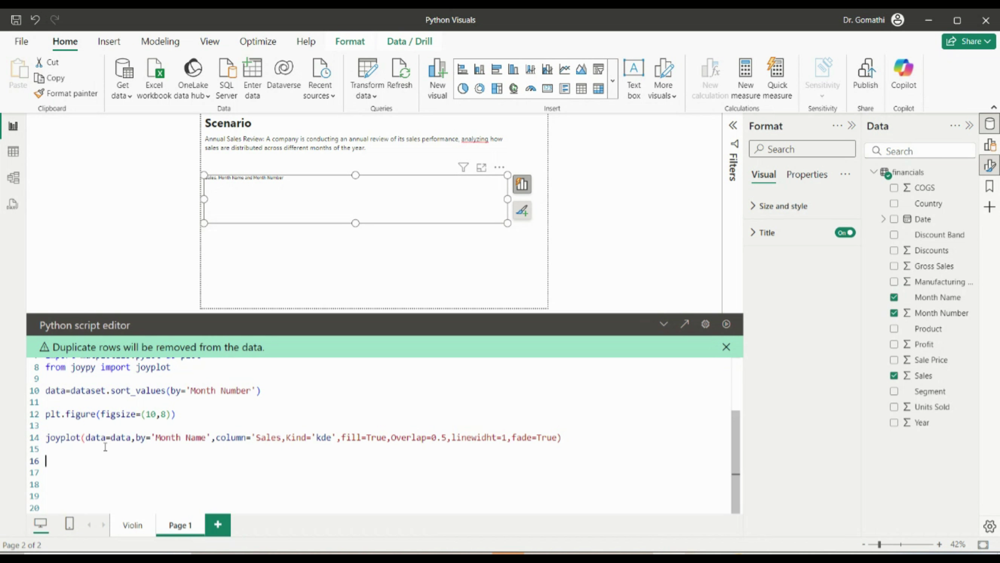
left_click(86, 438)
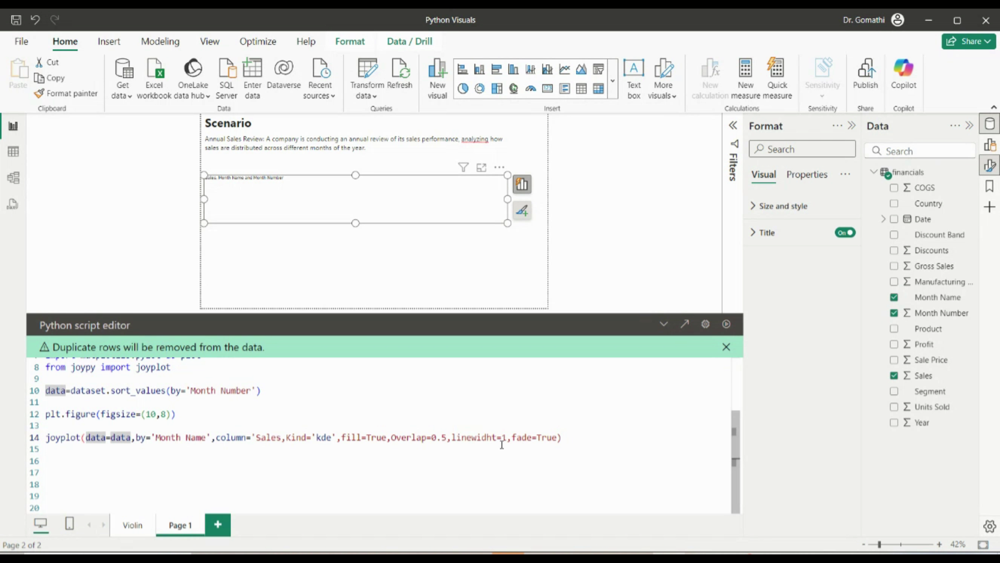
left_click(283, 438)
type("'")
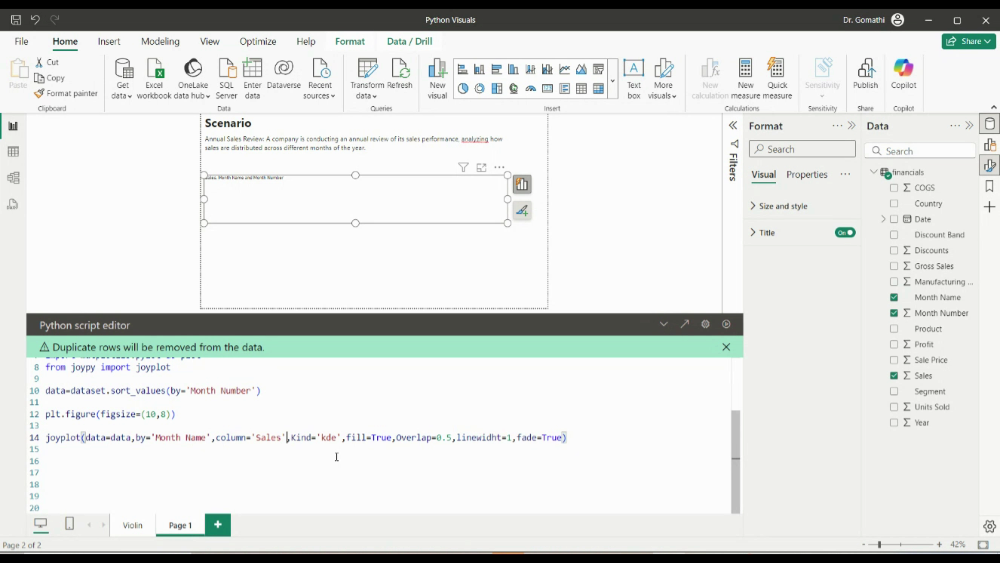
left_click(271, 473)
Step: Add the line plt.title('Ridline Plot of sales distribution') below the joyplot call, separated by a blank line
left_click(591, 442)
key("Return")
key("Return")
type("pl")
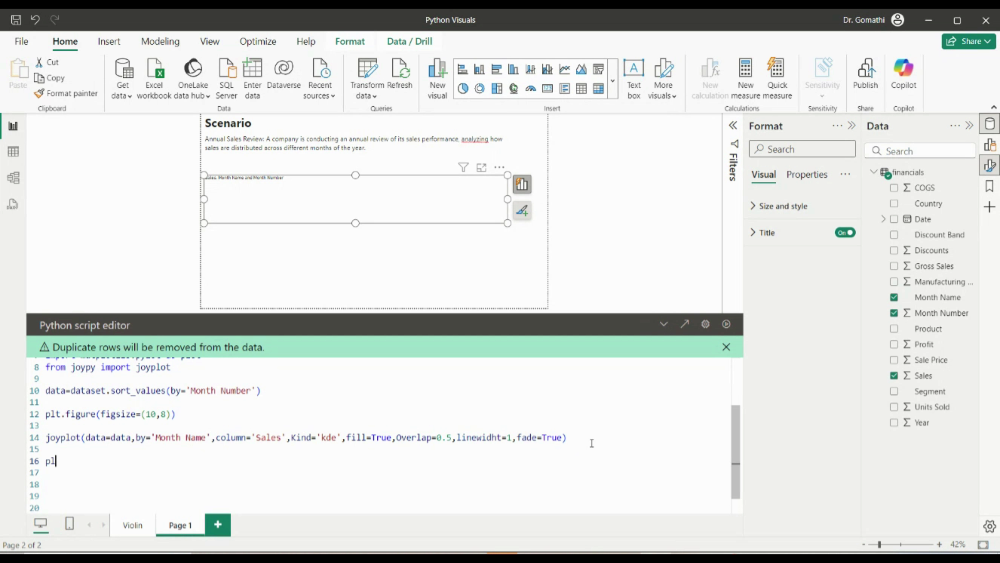
type("t.title('Ridline Plot of ")
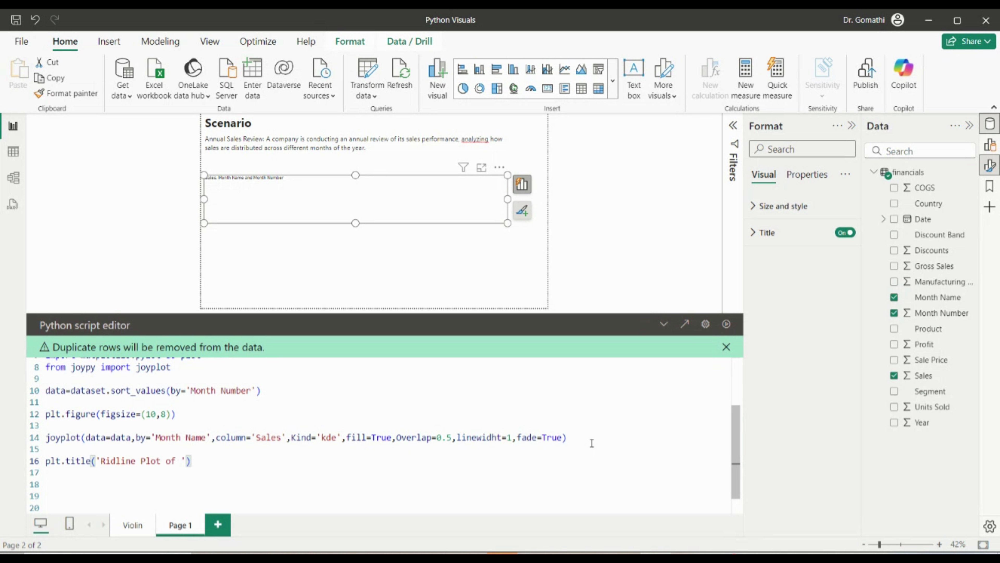
type("sales dist")
type("rin")
type("ution")
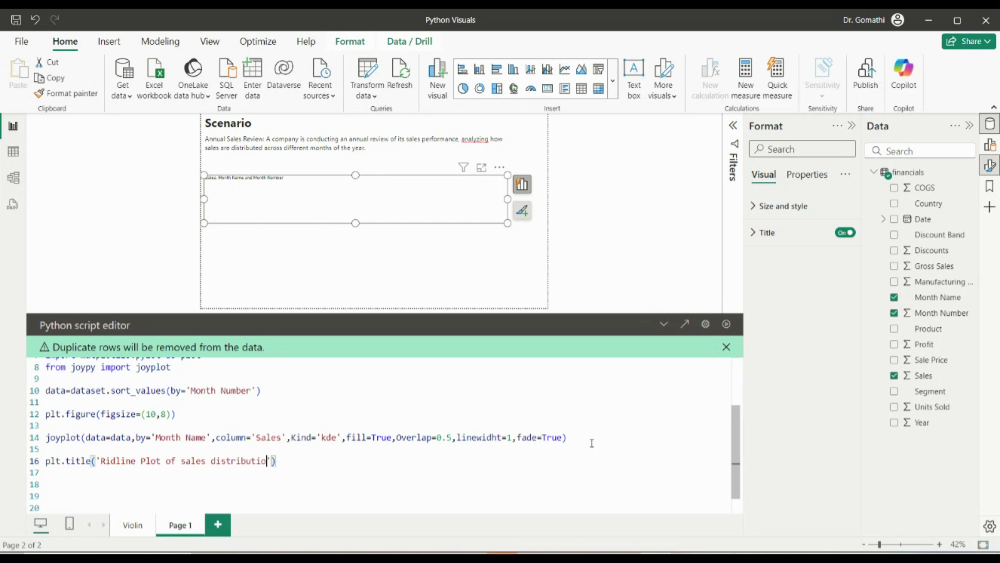
Step: Add the line plt.xlabel('Sales') directly below the title statement
key("Down")
type("plt.xlab")
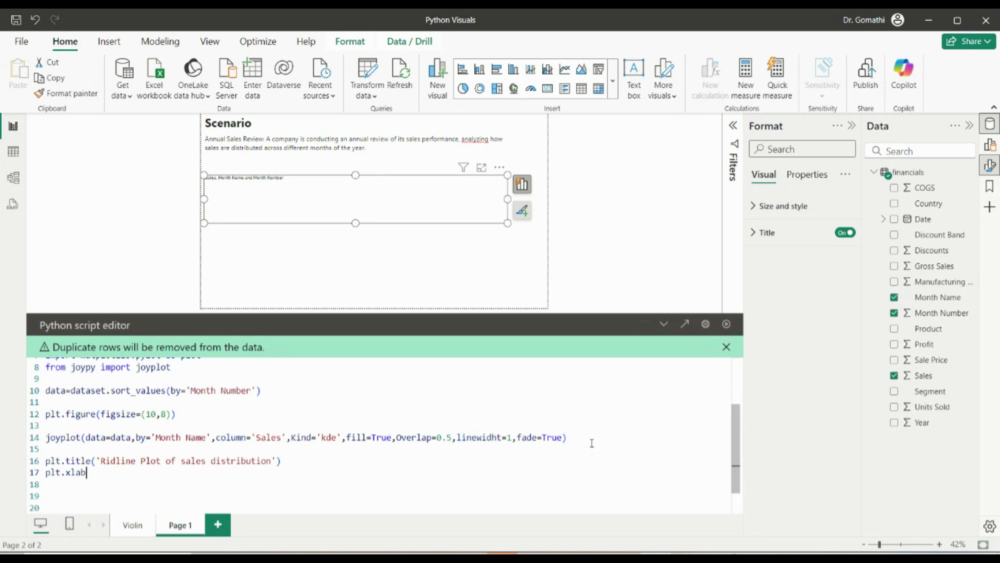
type("el('Sales)")
key("BackSpace")
Step: End the script with plt.show() and run it to render the visual
key("End")
key("Return")
type("plt.show")
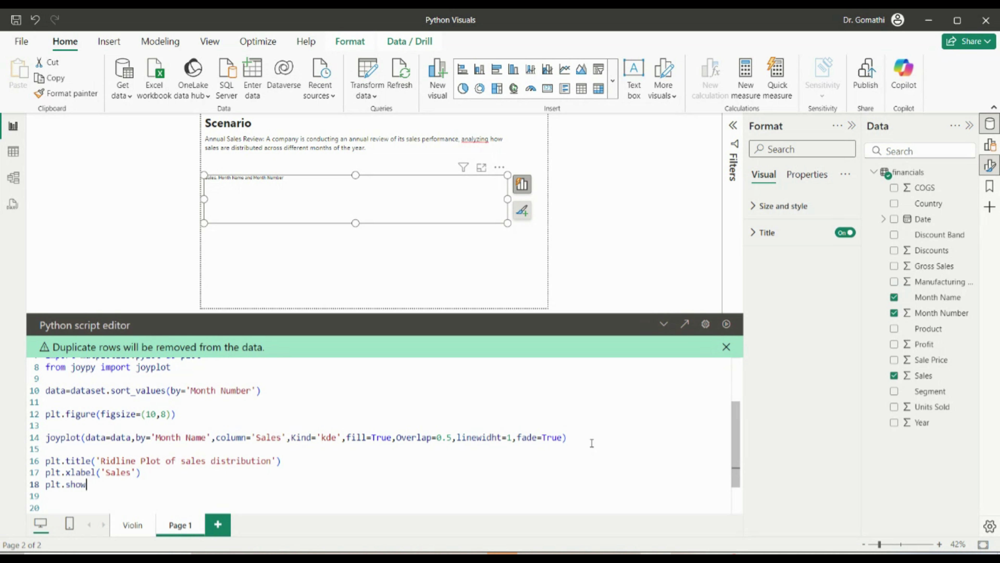
type("()")
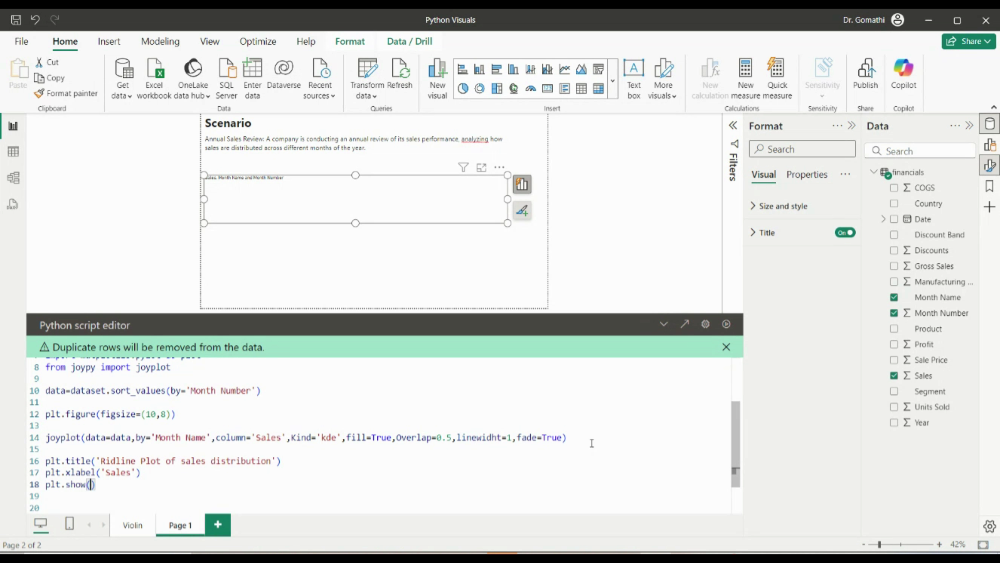
left_click(726, 324)
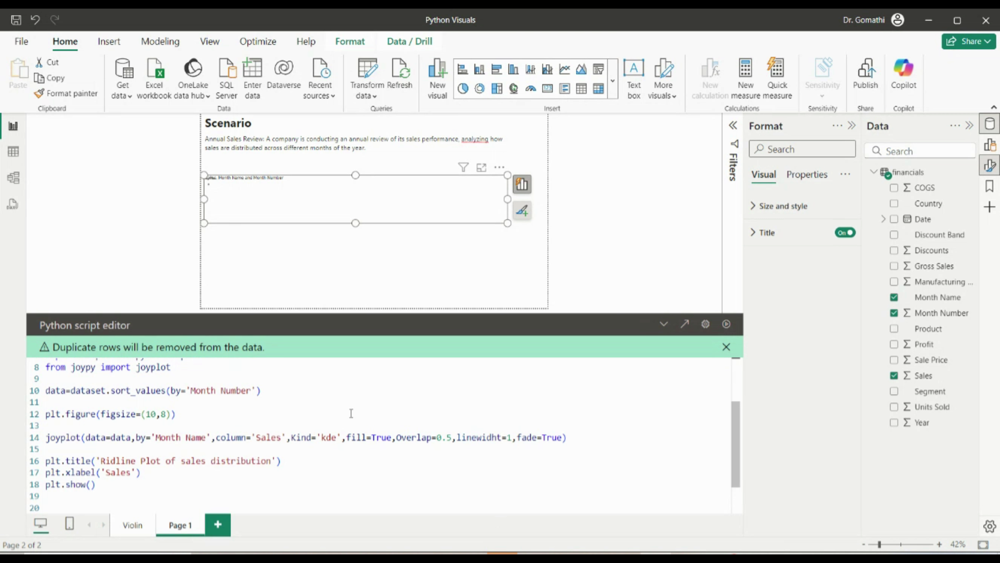
Step: Review the whole script, from the imports and sorting through the joyplot arguments to the title and axis label
scroll(351, 412, "up", 3)
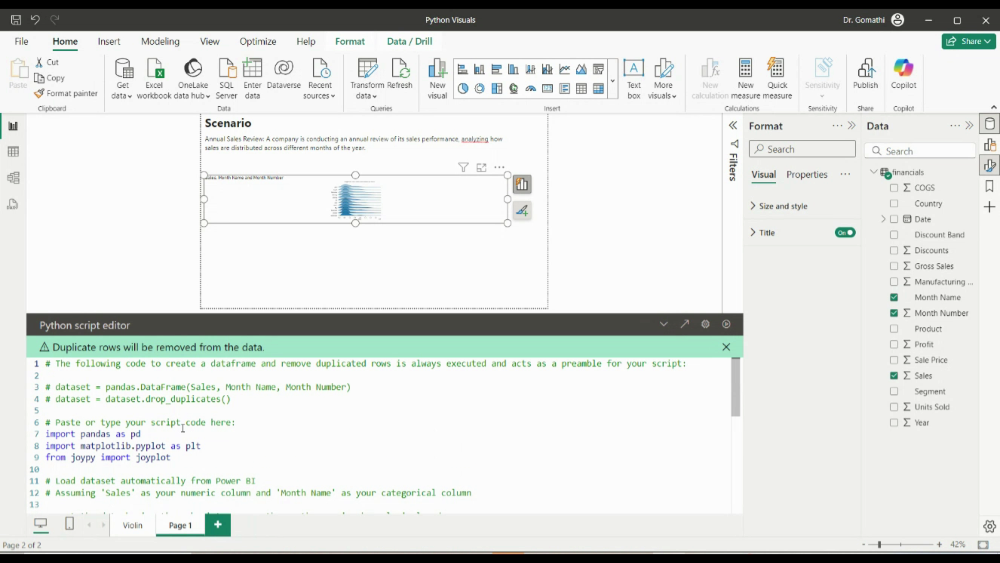
scroll(183, 427, "down", 4)
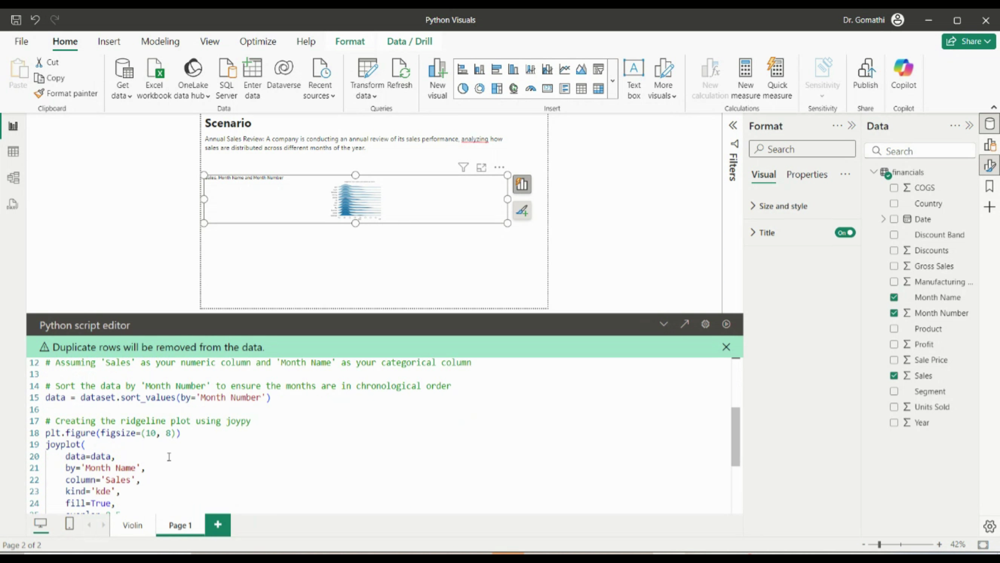
left_click(50, 421)
scroll(51, 421, "down", 2)
scroll(48, 406, "up", 1)
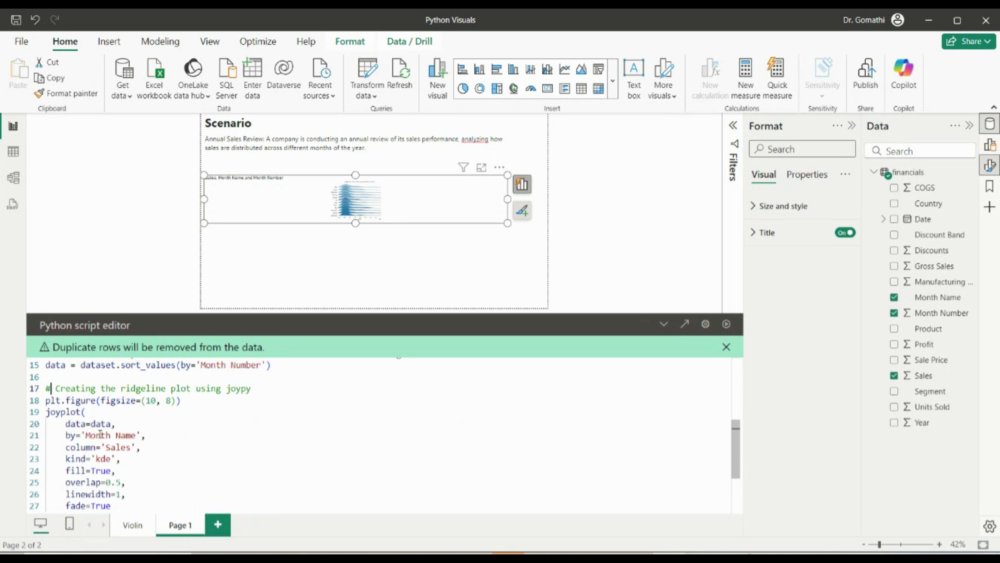
left_click(48, 400)
scroll(219, 452, "down", 3)
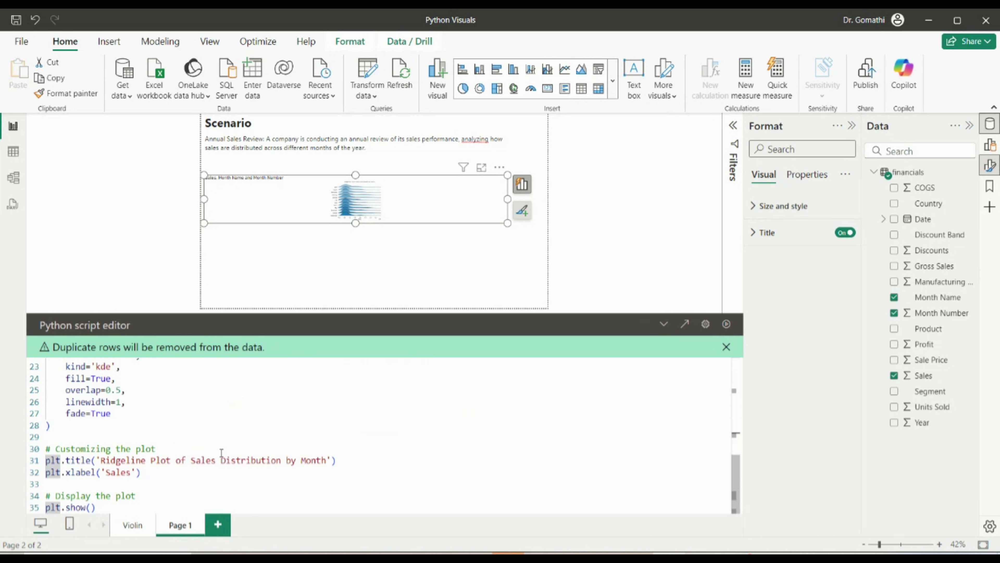
left_click(121, 460)
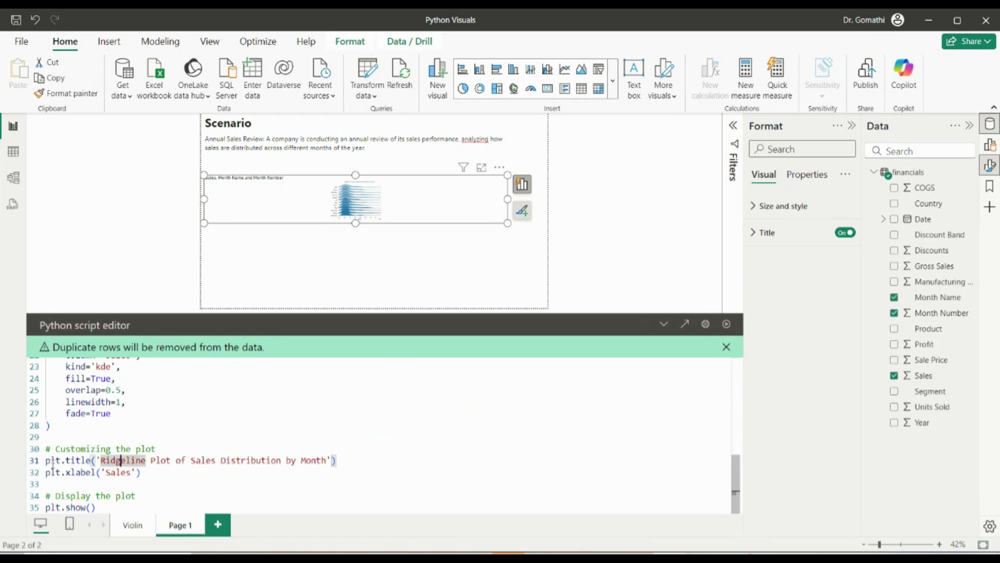
Step: Collapse the script editor and enlarge the ridgeline visual, centring it on the page below the scenario text
left_click(663, 327)
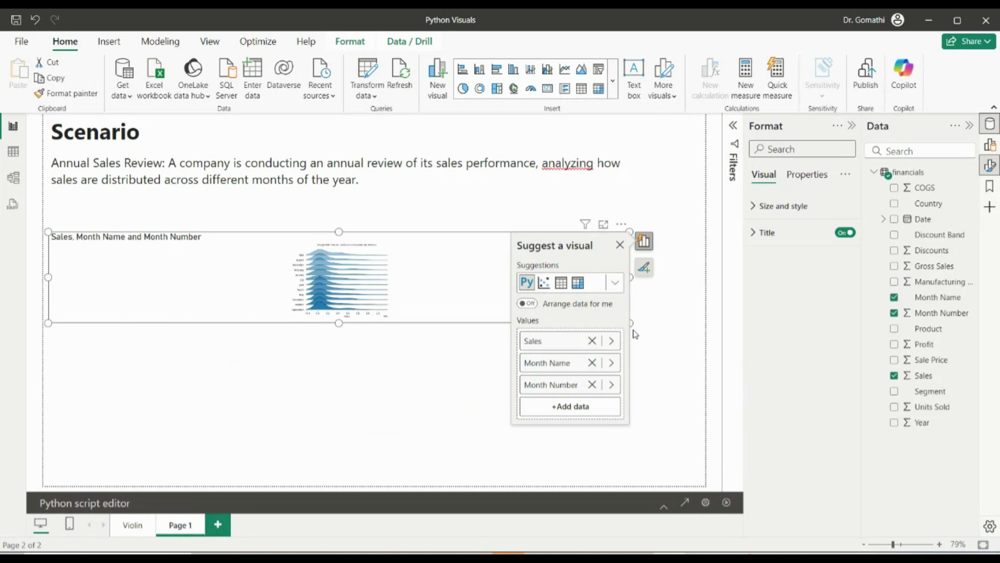
left_click_drag(632, 325, 524, 464)
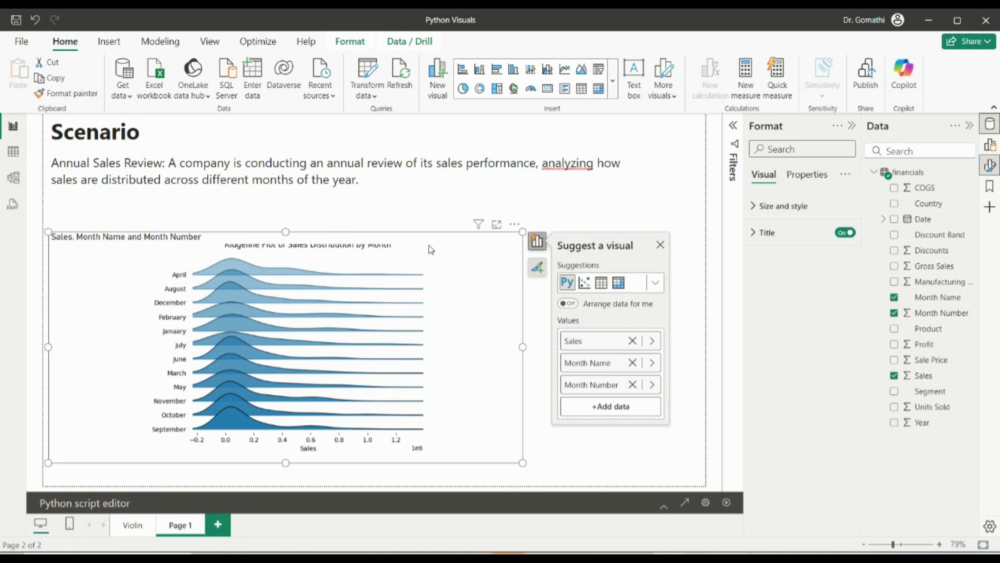
left_click_drag(431, 250, 511, 231)
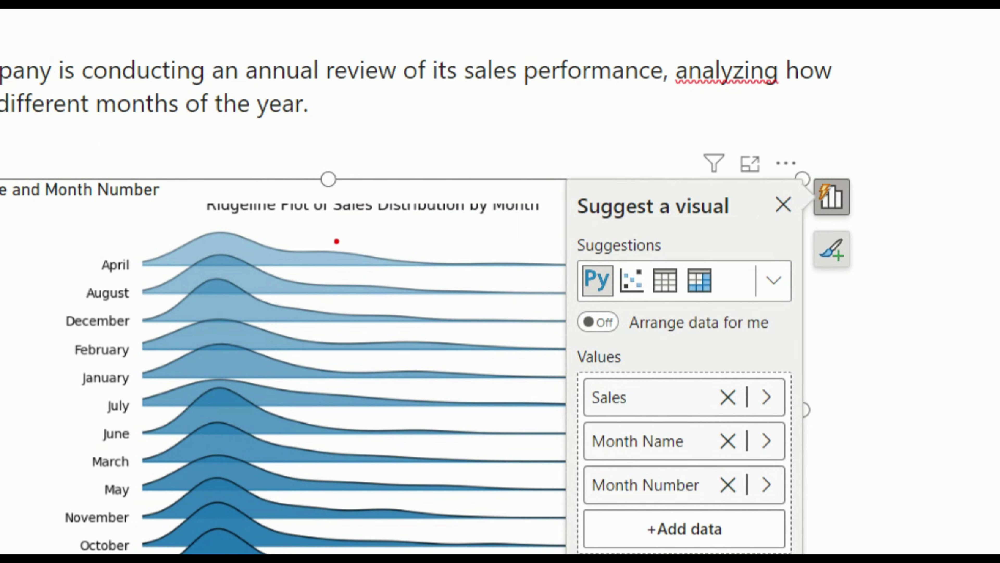
Step: Examine the peaks and tails of the monthly sales curves in the ridgeline plot, comparing April, July and the autumn months
mouse_move(84, 267)
left_mouse_down()
mouse_move(236, 233)
mouse_move(270, 254)
mouse_move(364, 251)
mouse_move(456, 268)
left_mouse_up()
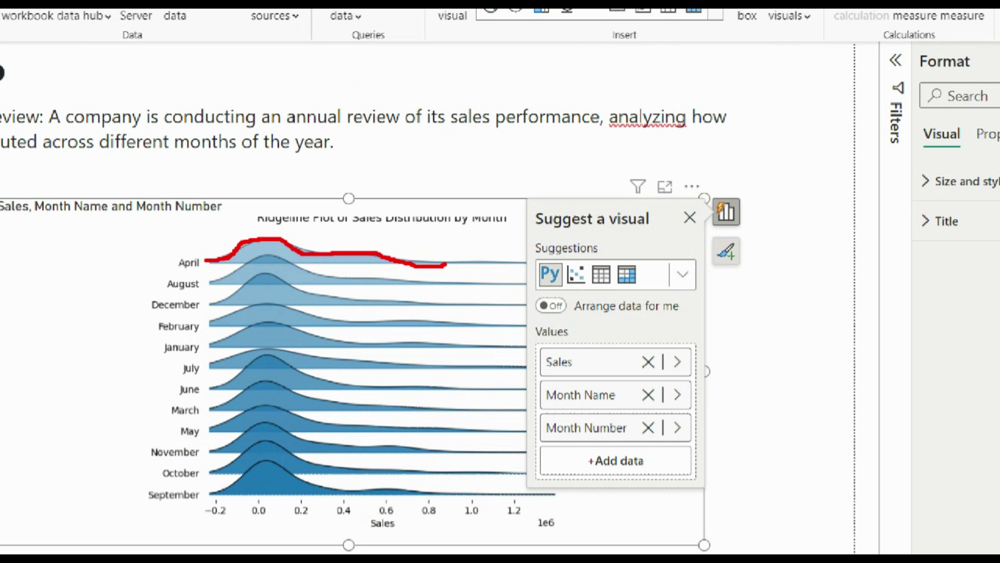
left_click_drag(369, 404, 405, 404)
left_click_drag(364, 359, 396, 358)
mouse_move(210, 362)
left_mouse_down()
mouse_move(290, 348)
mouse_move(353, 363)
left_mouse_up()
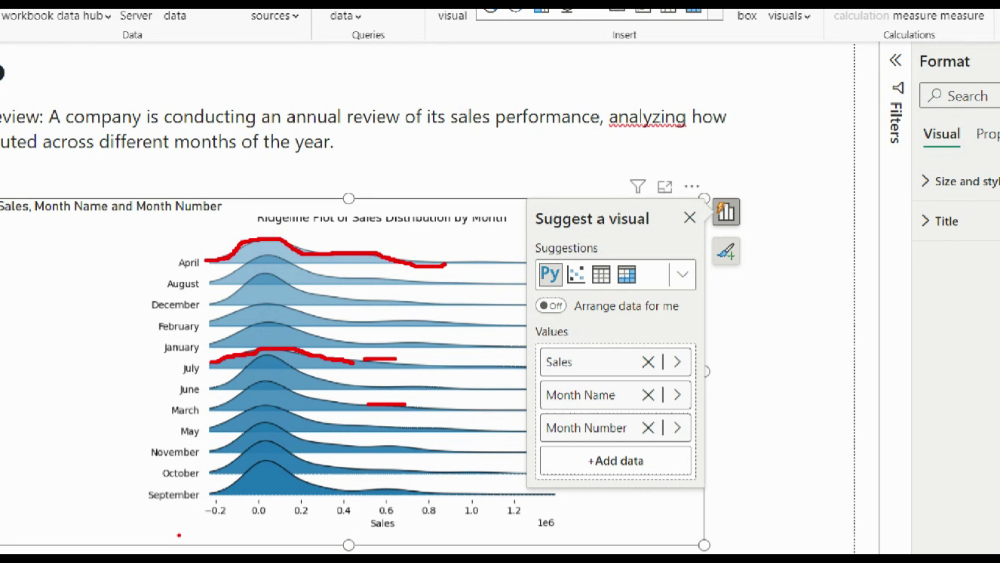
mouse_move(209, 495)
left_mouse_down()
mouse_move(259, 459)
mouse_move(289, 470)
left_mouse_up()
mouse_move(211, 472)
left_mouse_down()
mouse_move(252, 444)
mouse_move(289, 442)
left_mouse_up()
mouse_move(196, 452)
left_mouse_down()
mouse_move(262, 424)
mouse_move(296, 442)
left_mouse_up()
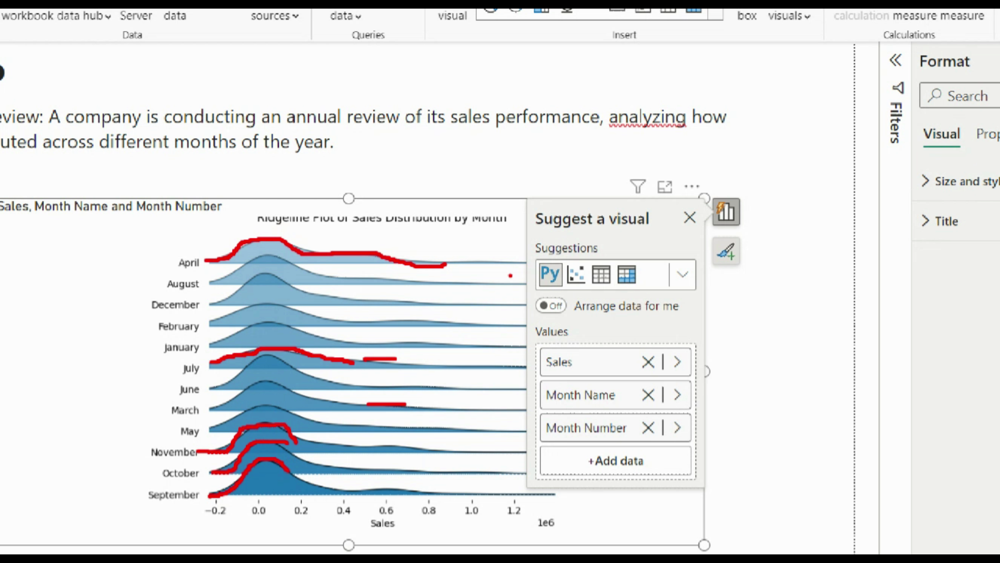
left_click_drag(410, 262, 508, 257)
left_click_drag(431, 293, 518, 284)
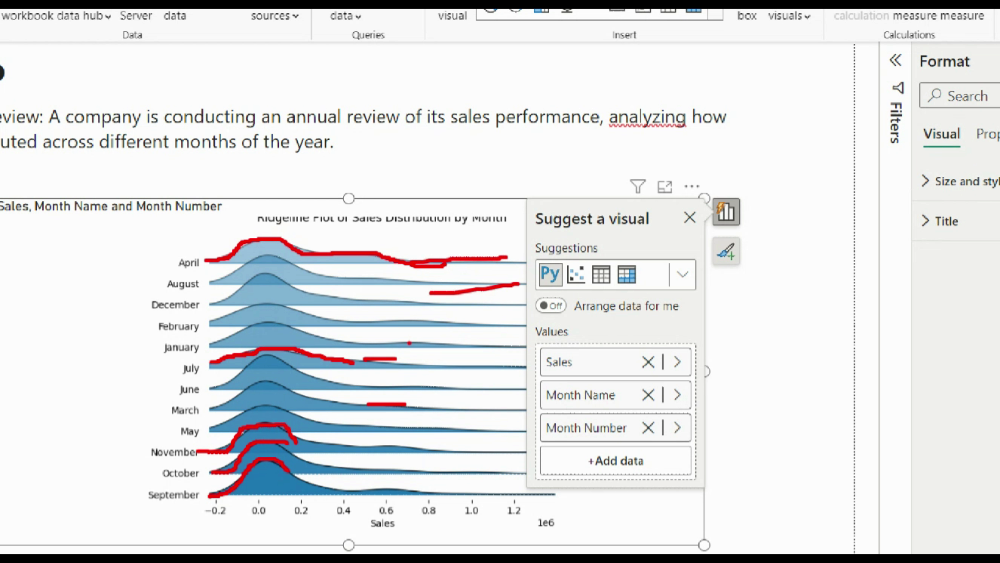
left_click_drag(409, 343, 523, 328)
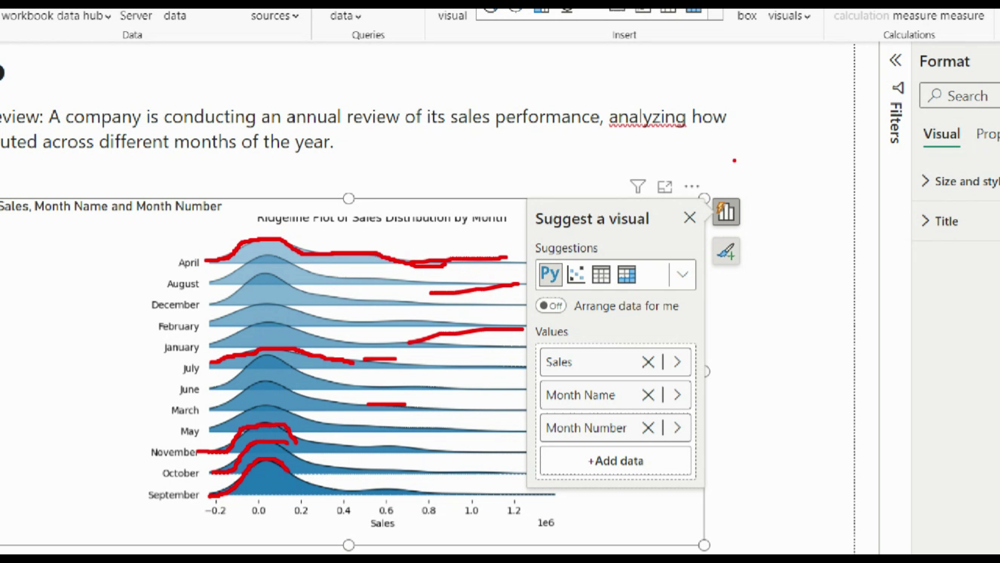
key("Escape")
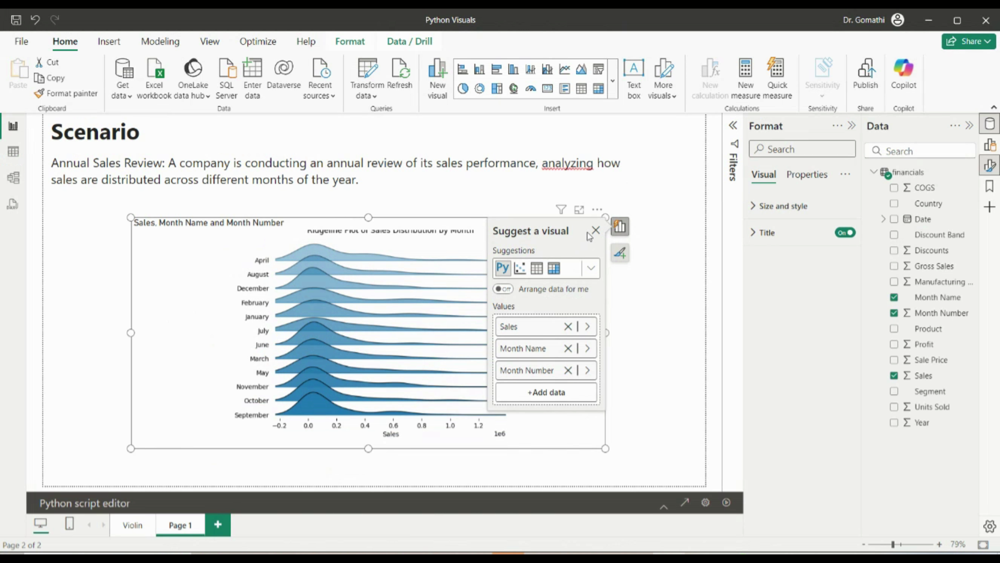
Step: Dismiss the visual suggestions and examine the high-sales tails of the June and July curves
left_click(595, 231)
key("ctrl+1")
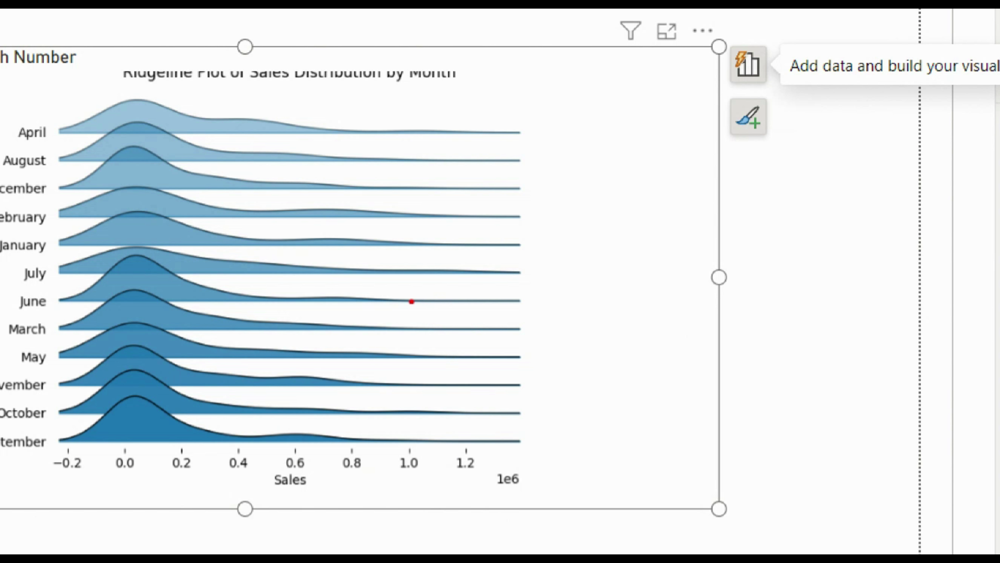
left_click_drag(411, 303, 508, 296)
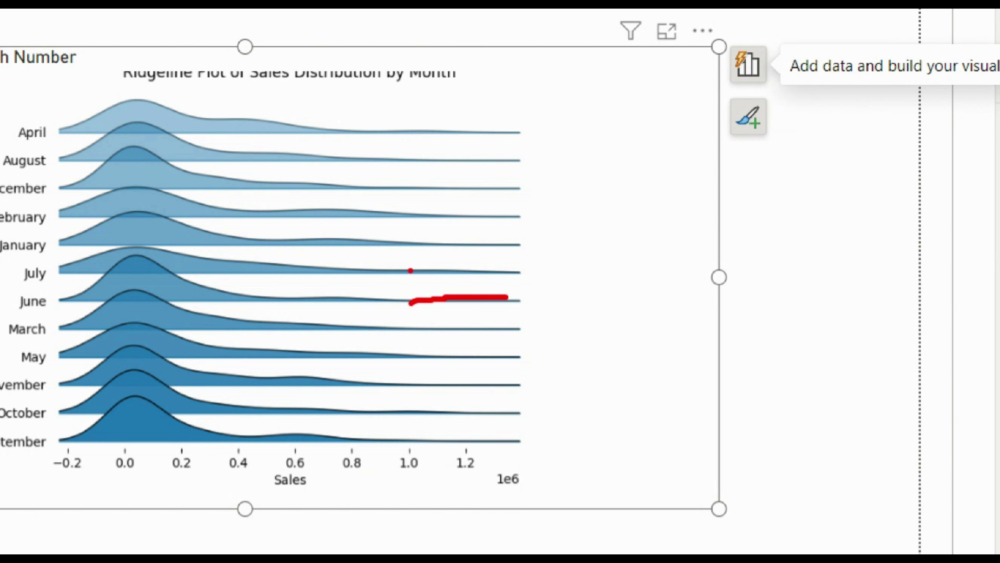
left_click_drag(404, 265, 513, 272)
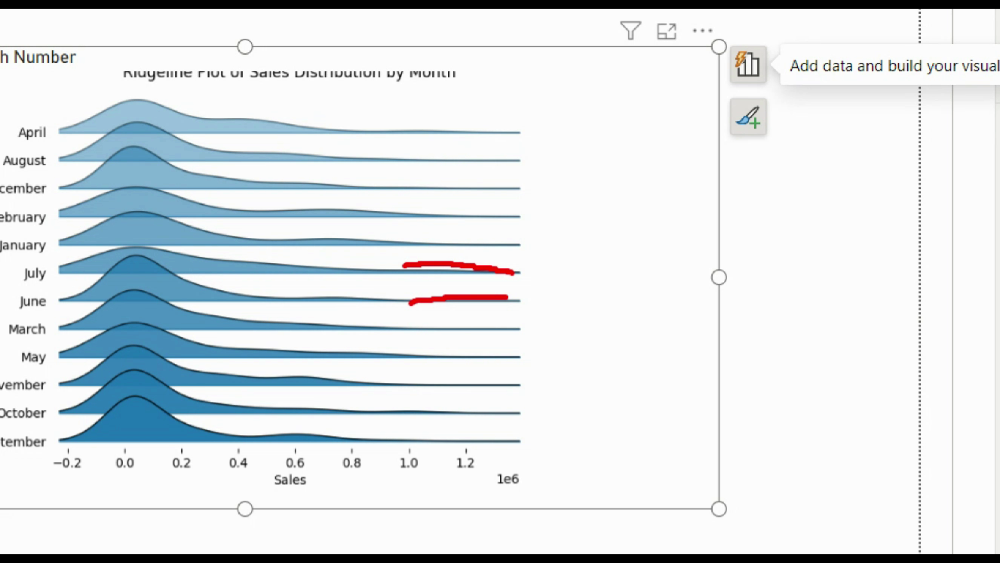
Step: Rename the report page containing the ridgeline visual as RidgePlot
key("Escape")
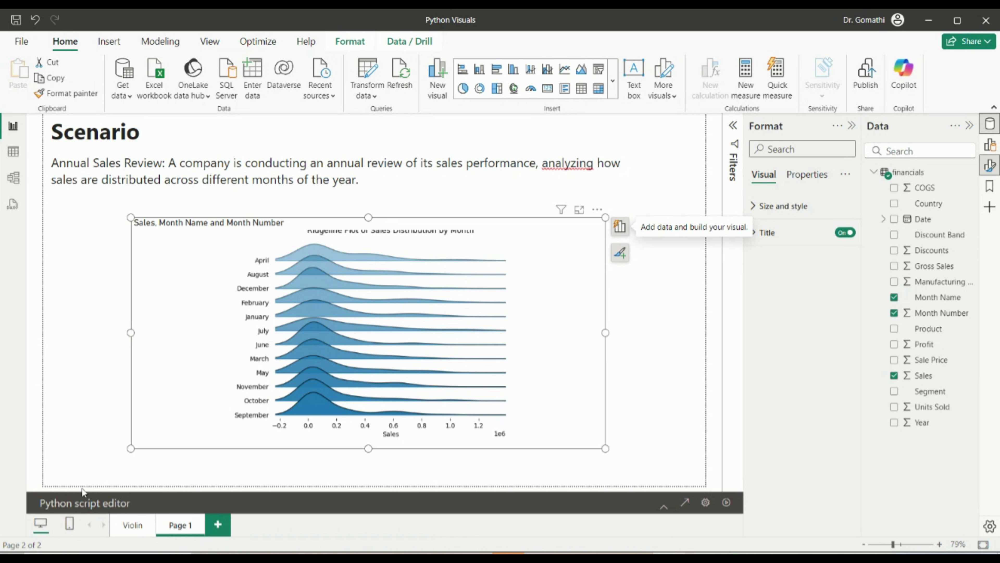
double_click(169, 529)
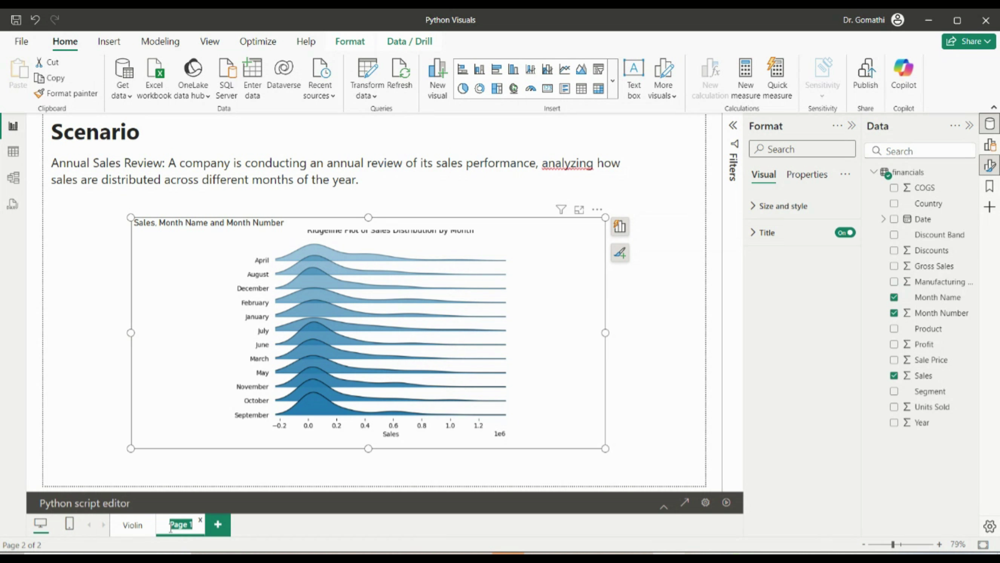
type("Rid")
type("gePlot")
Step: Enlarge the ridgeline visual slightly in width and height on the page, and leave it deselected
left_click(603, 449)
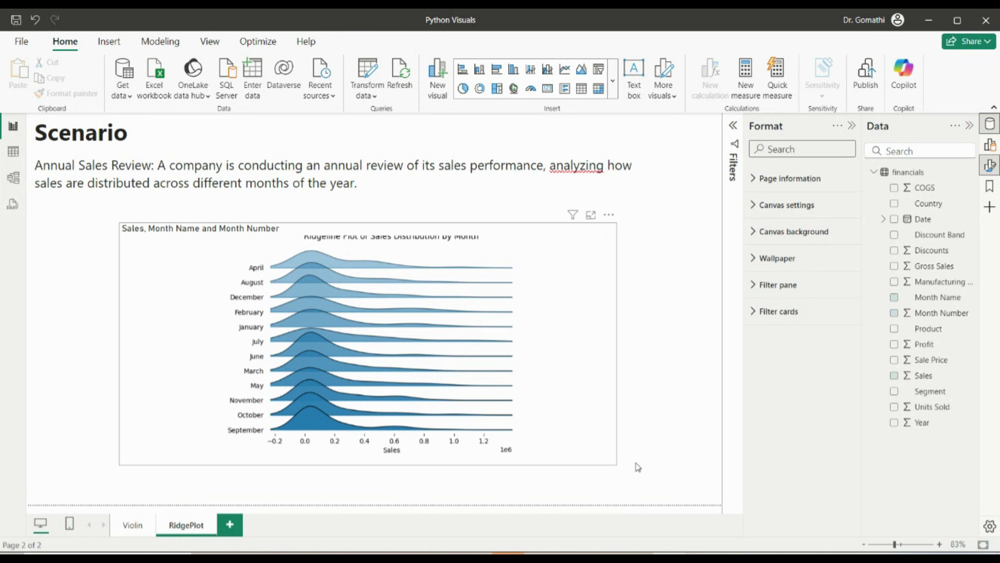
left_click_drag(610, 457, 648, 473)
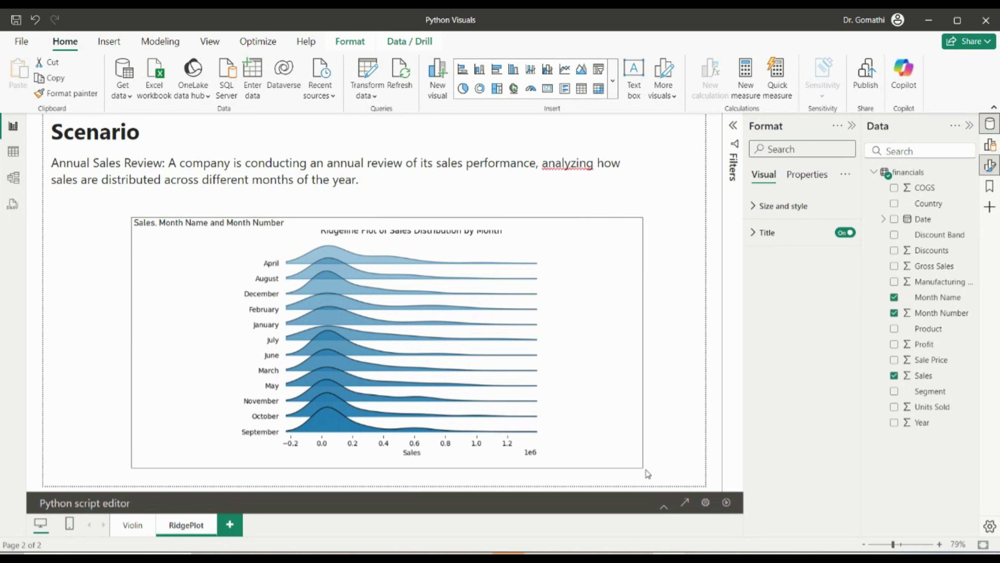
left_click(686, 420)
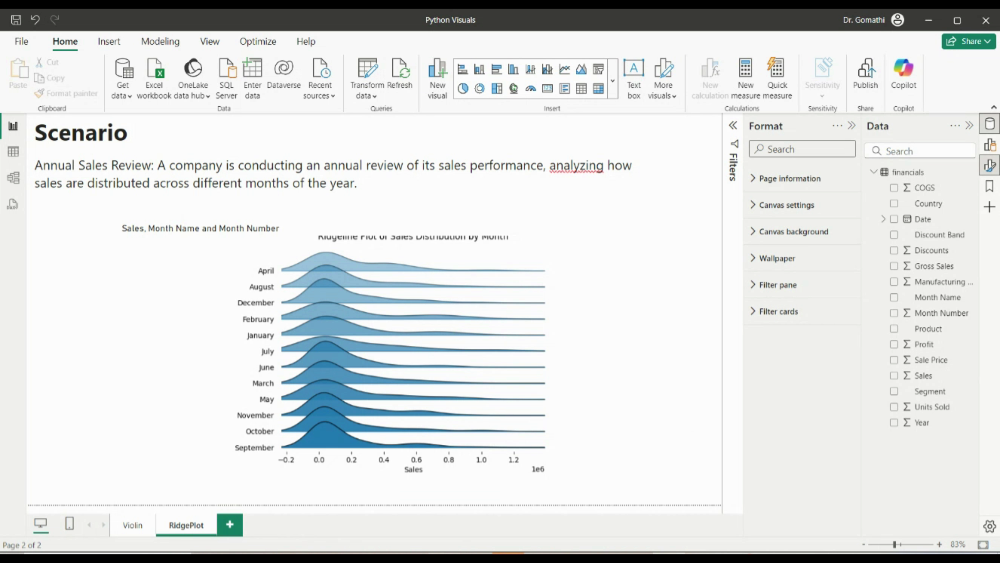
Step: Switch to Chrome and look over the techtutorial e-book shop on Beacons and the session booking page on Topmate
left_click(508, 556)
left_click(276, 21)
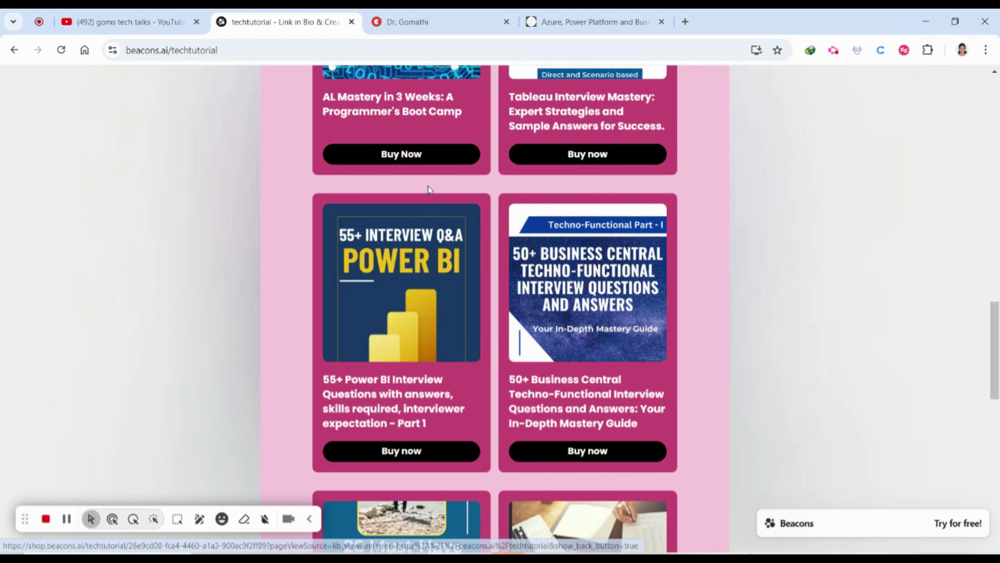
left_click(399, 20)
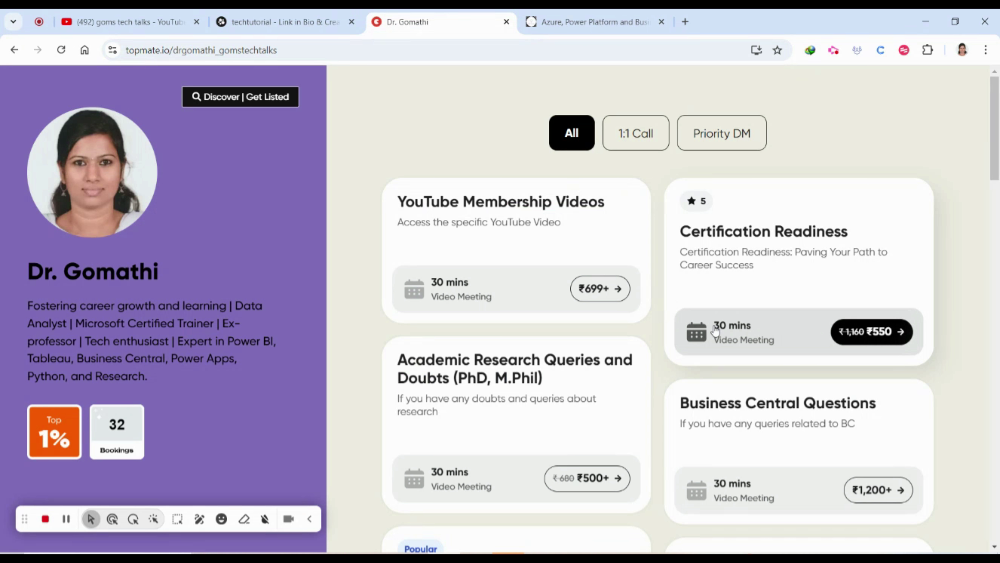
Step: Browse the article list on the learnwithgoms.com home page and return to the head of the page
left_click(587, 22)
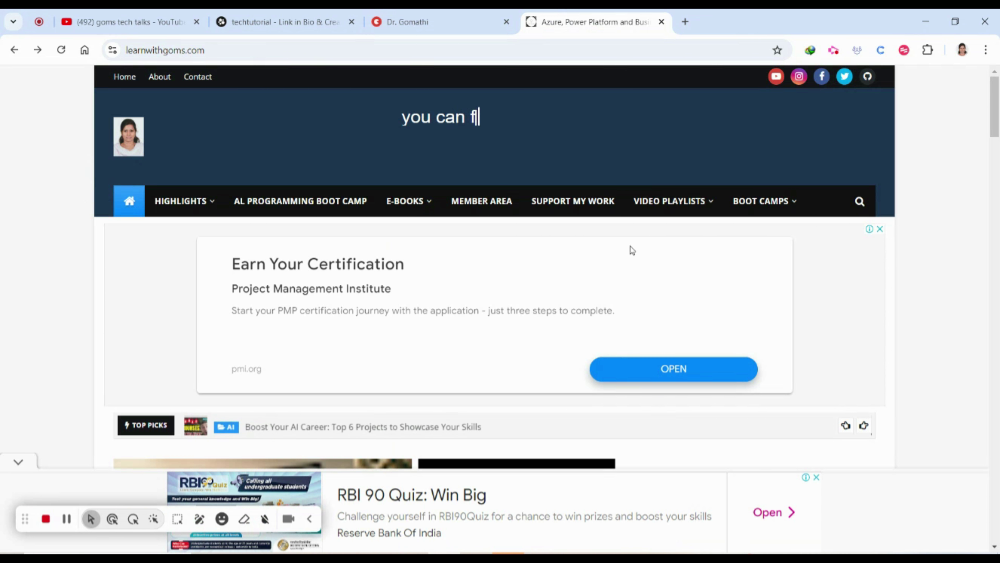
scroll(630, 249, "down", 10)
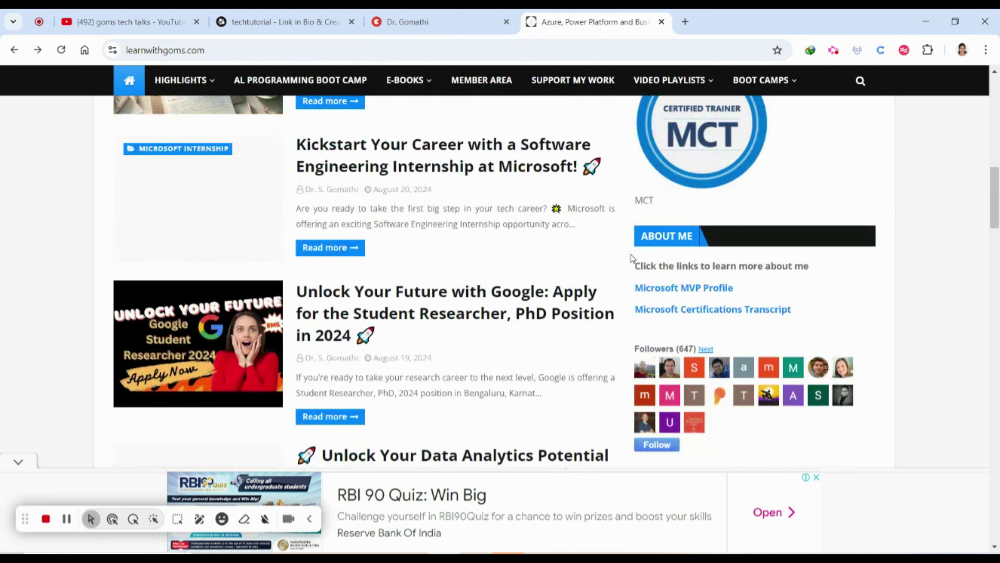
scroll(630, 257, "down", 1)
scroll(631, 258, "down", 10)
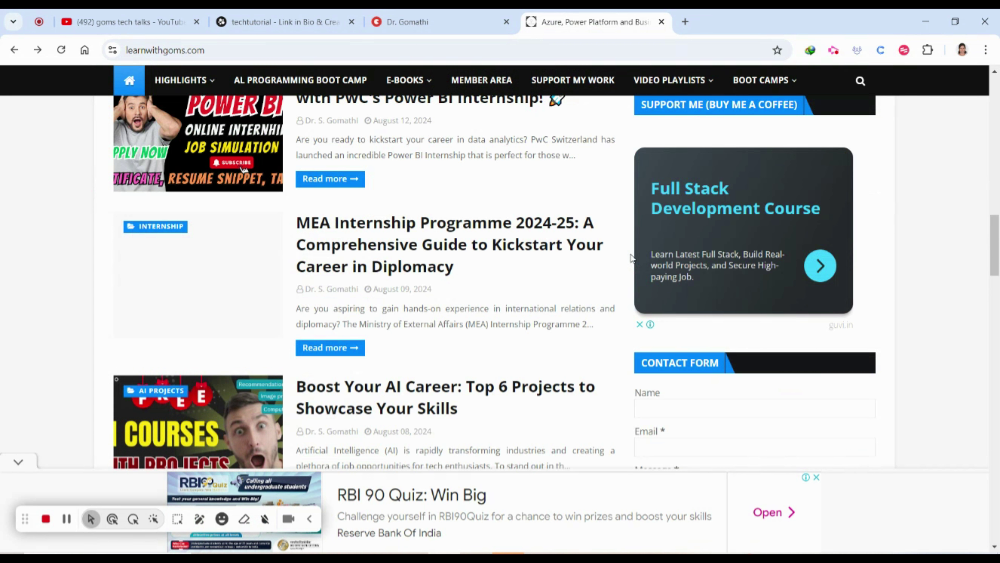
scroll(632, 259, "up", 20)
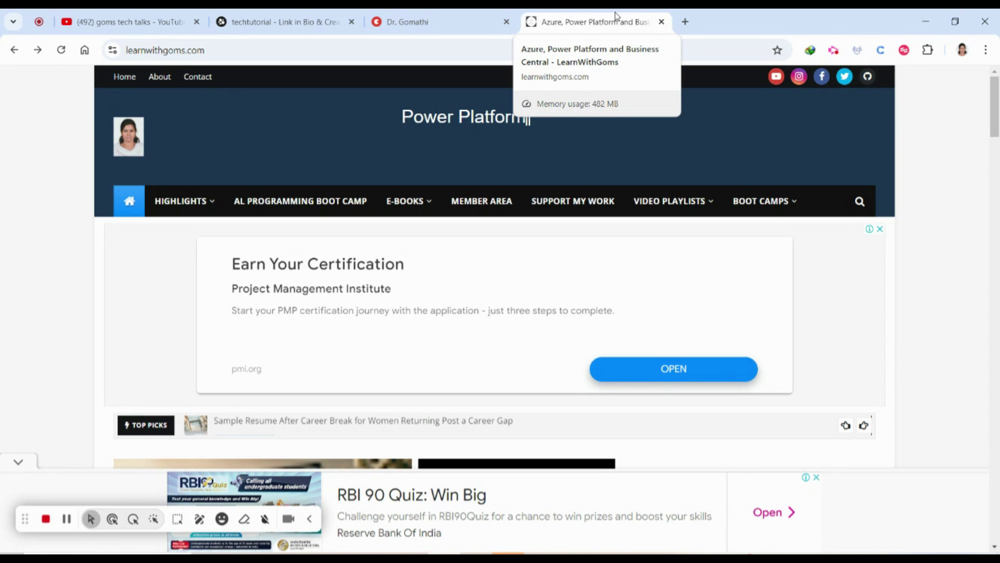
left_click(378, 16)
left_click(640, 16)
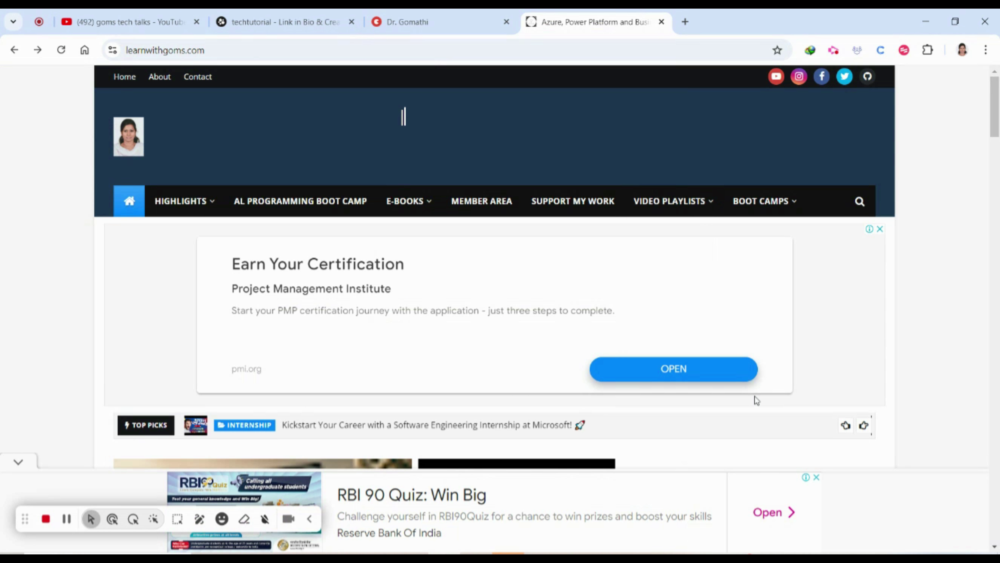